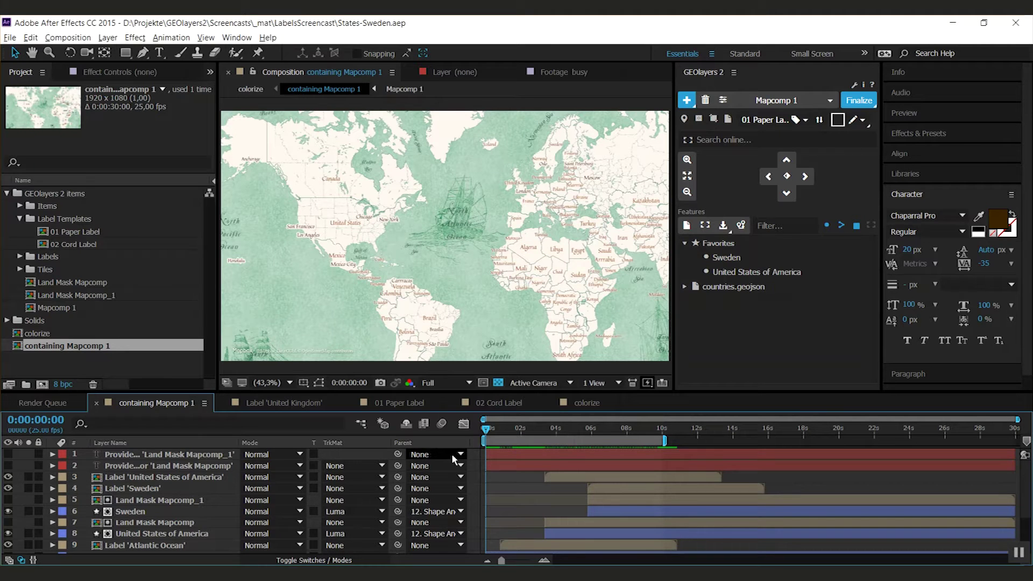
Step: Preview the map animation with its labels and review the available label templates, keeping 01 Paper Label selected
key(space)
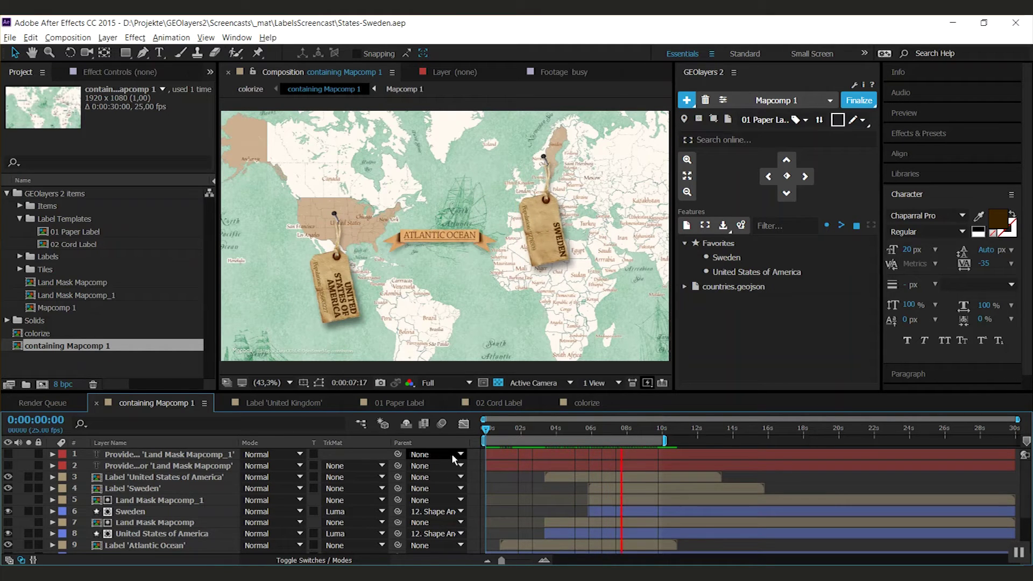
key(space)
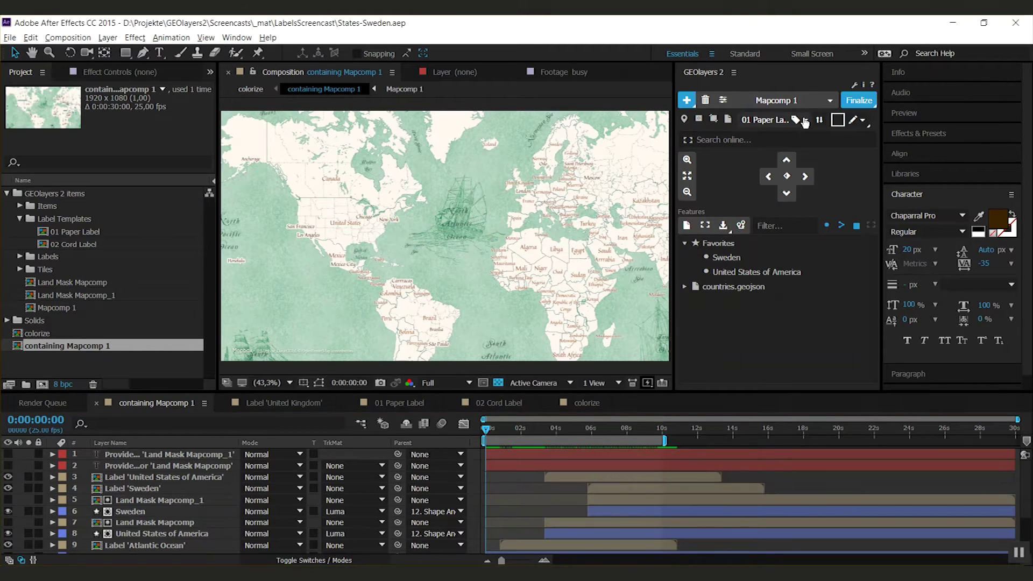
click(765, 119)
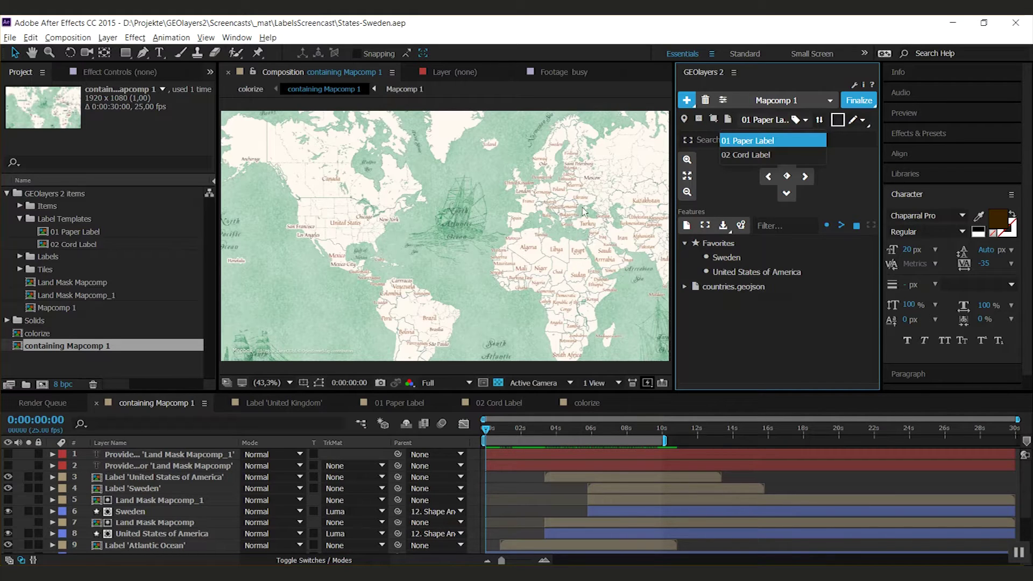
click(763, 141)
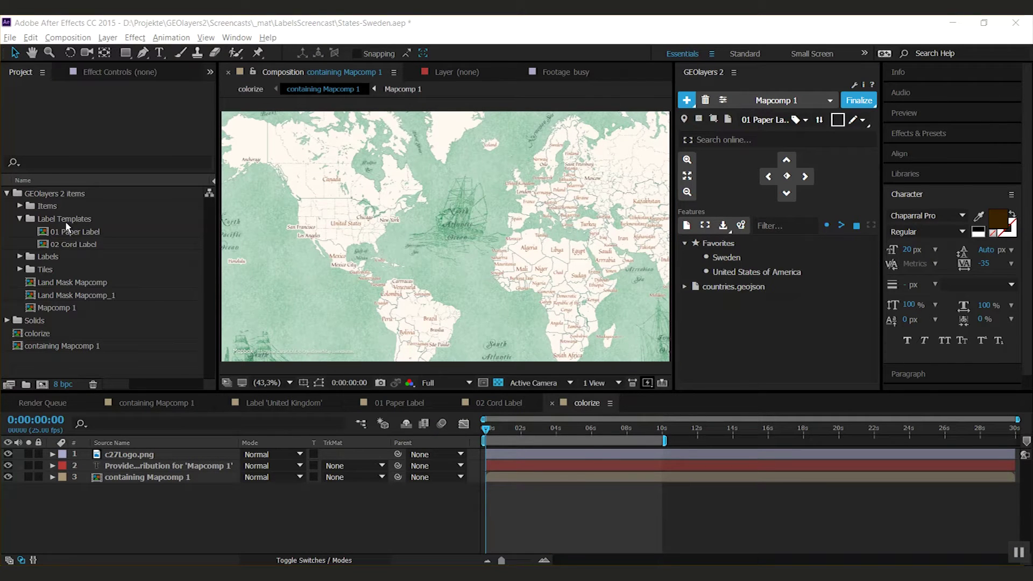
Step: Create a new 100 x 100 px composition lasting 10 seconds and fill it with a dark orange-brown solid
click(42, 384)
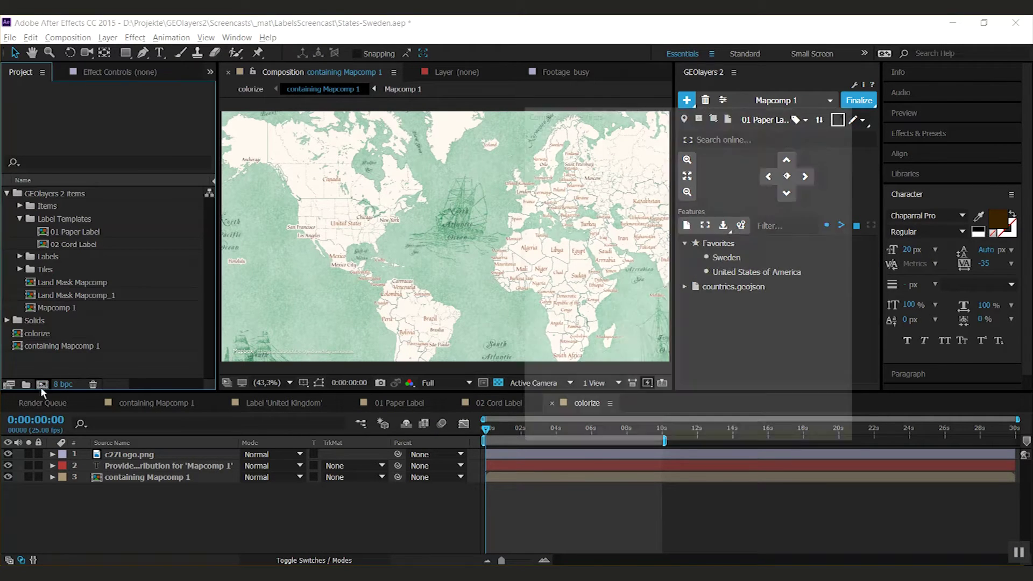
click(751, 432)
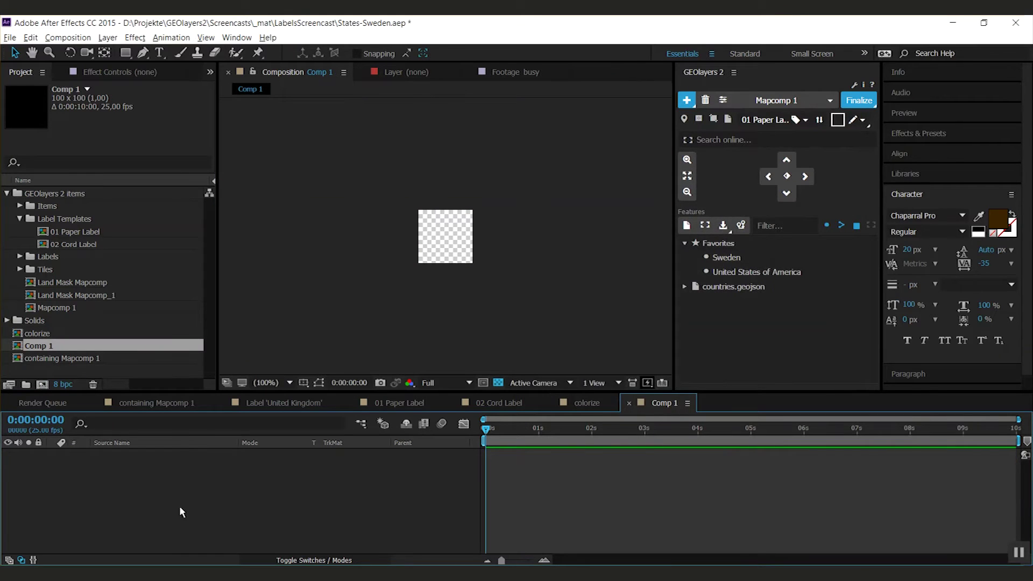
key(ctrl+y)
click(765, 438)
drag(787, 364, 800, 390)
click(813, 377)
click(786, 373)
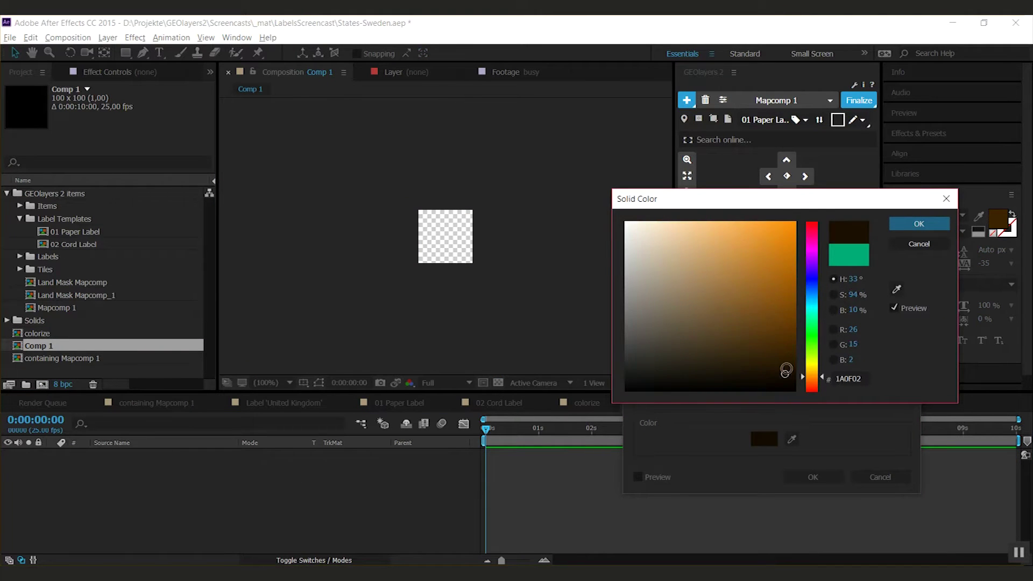
click(919, 224)
click(811, 477)
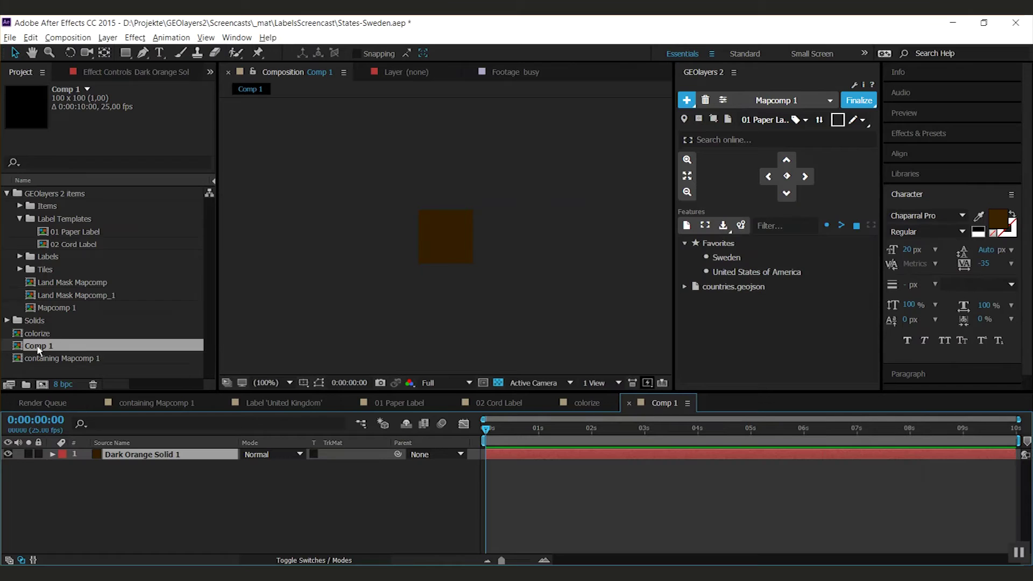
Step: Move Comp 1 into the Label Templates folder and choose it as the active label template for Mapcomp 1
drag(39, 351, 54, 228)
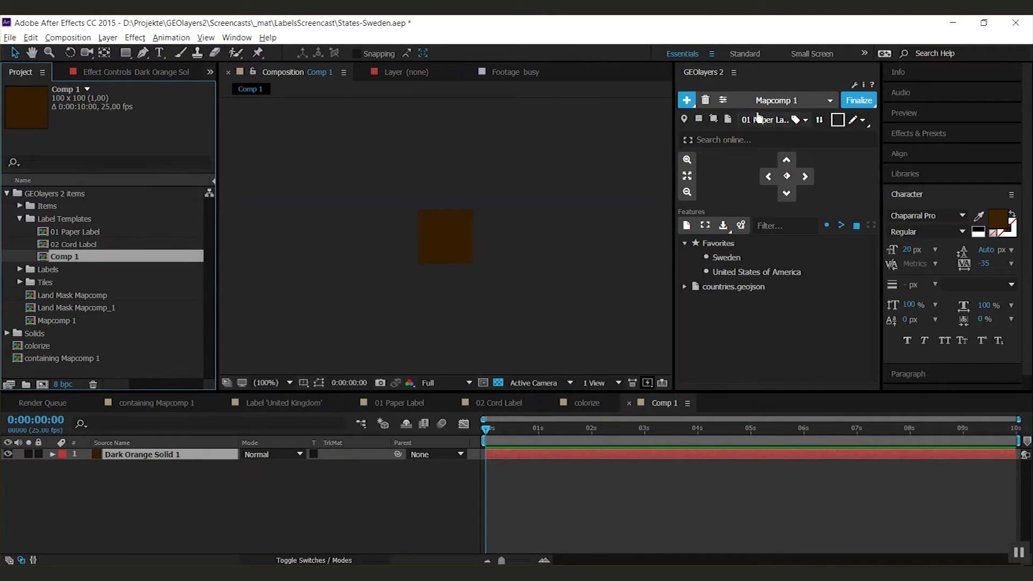
click(778, 120)
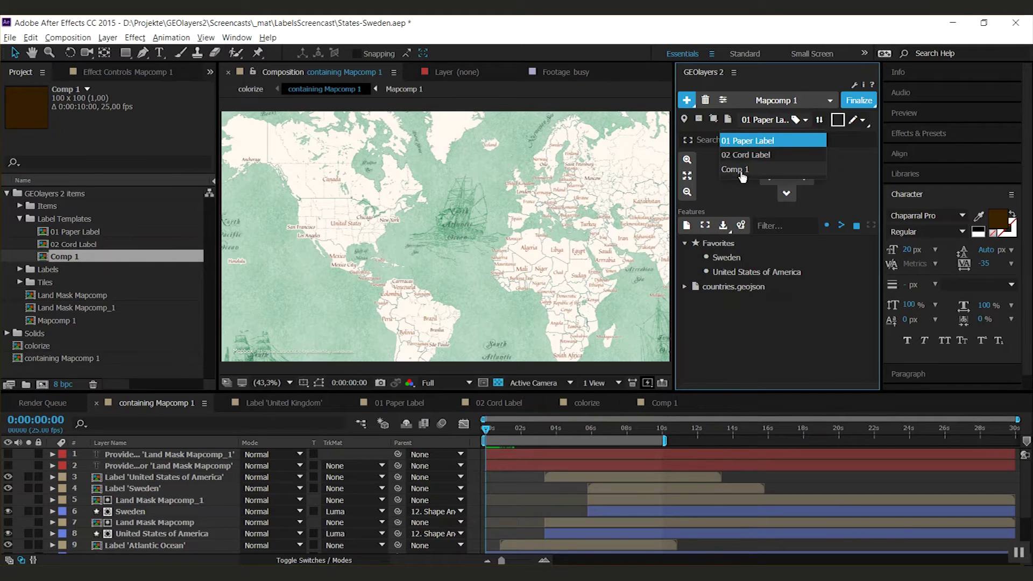
click(746, 173)
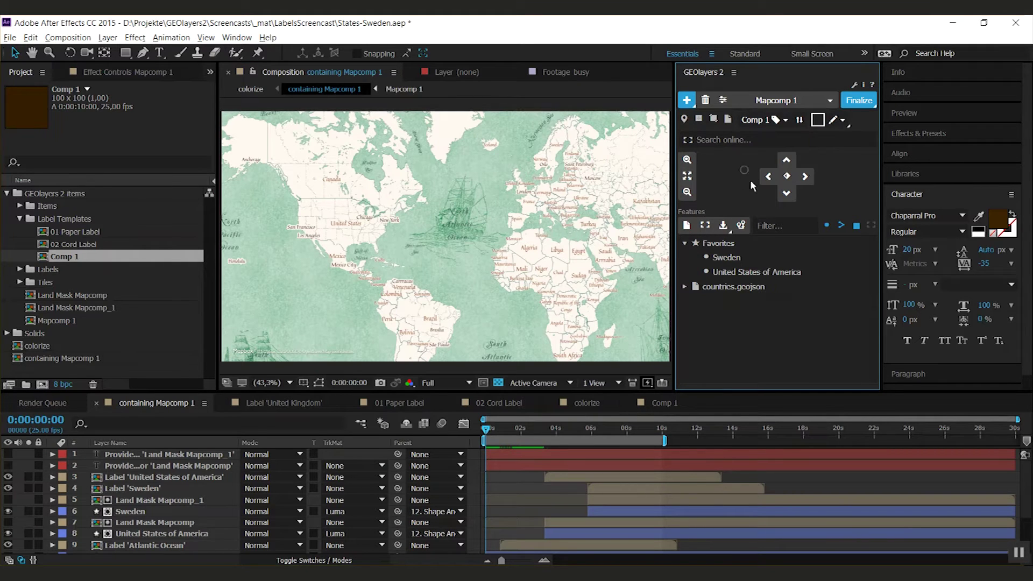
Step: Add labels based on Comp 1 to the Sweden and United States of America features
click(727, 258)
click(761, 378)
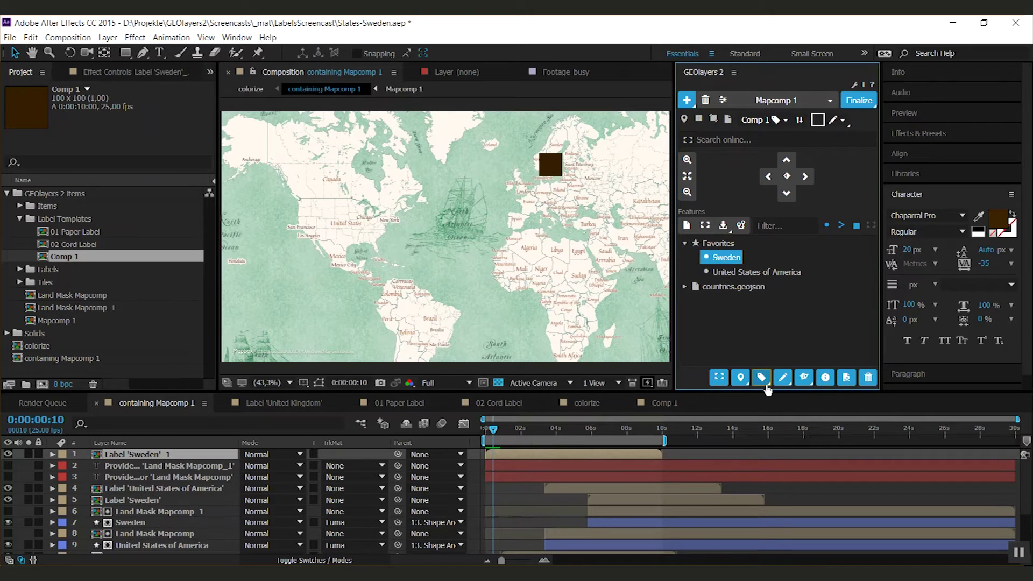
click(756, 272)
click(762, 379)
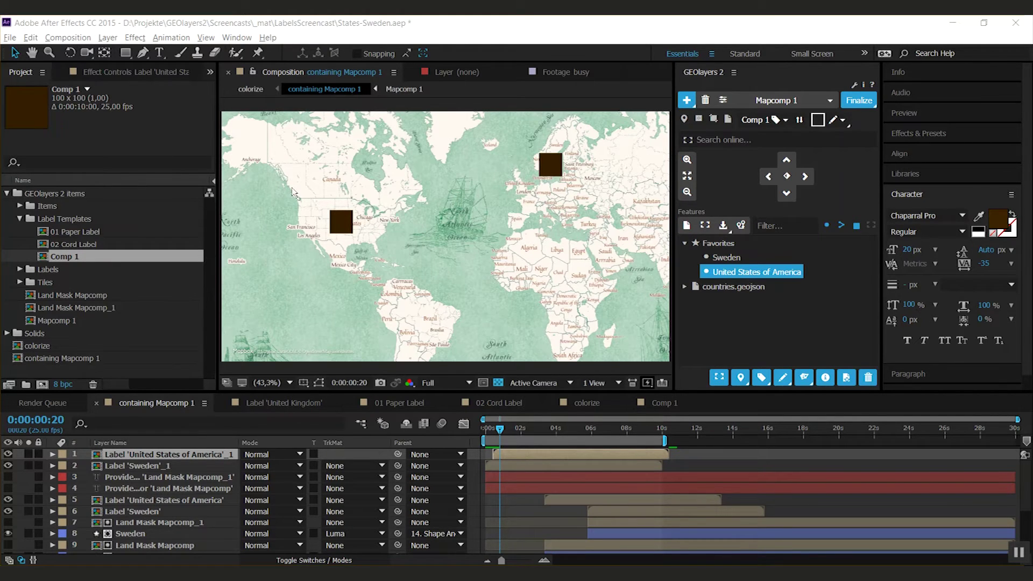
Step: Rename the Comp 1 label template as My Label
click(76, 261)
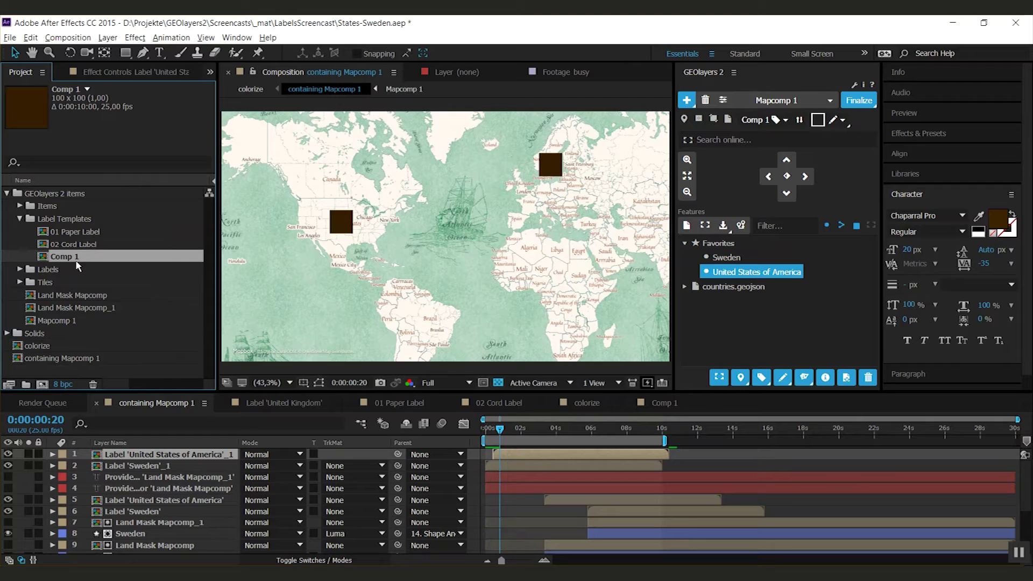
key(Return)
text(My Label)
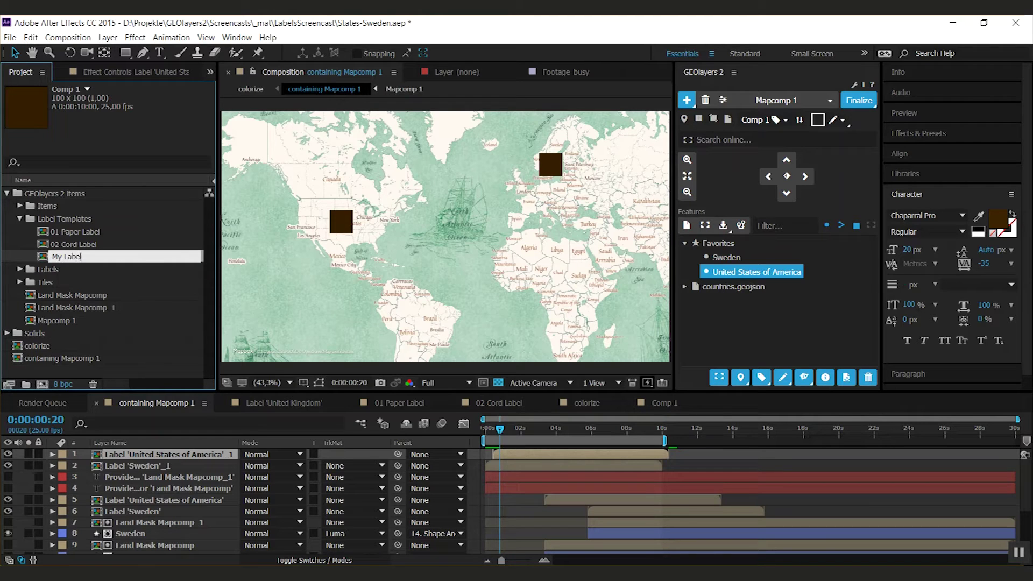
key(Return)
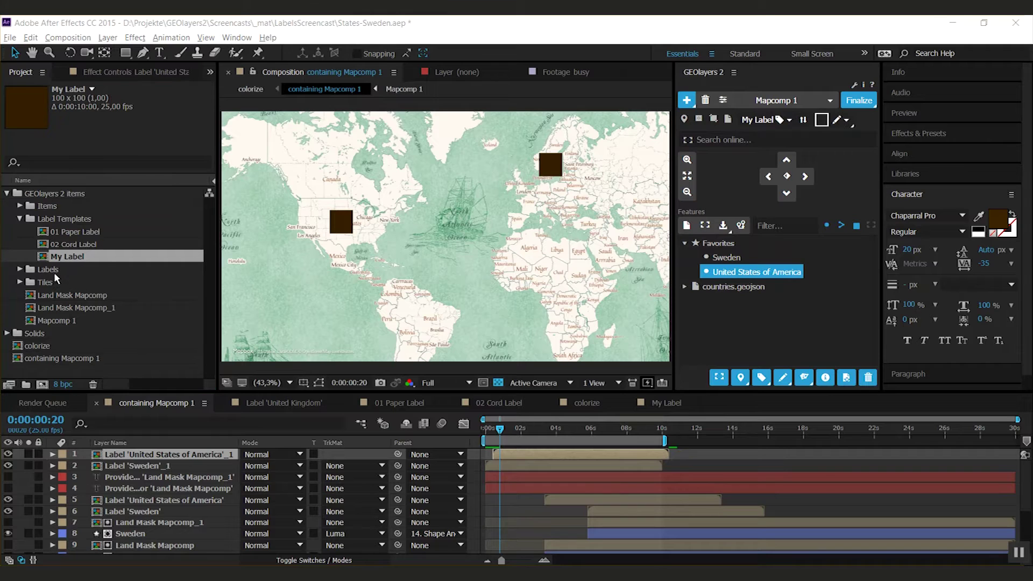
Step: Open the My Label composition and set its width to 1000 px
double_click(61, 258)
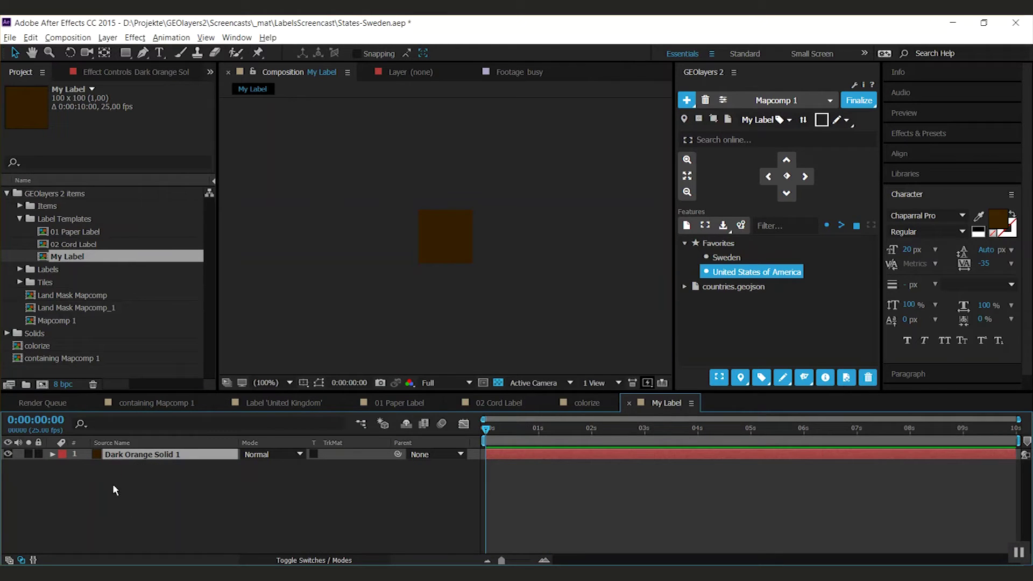
click(136, 496)
key(ctrl+k)
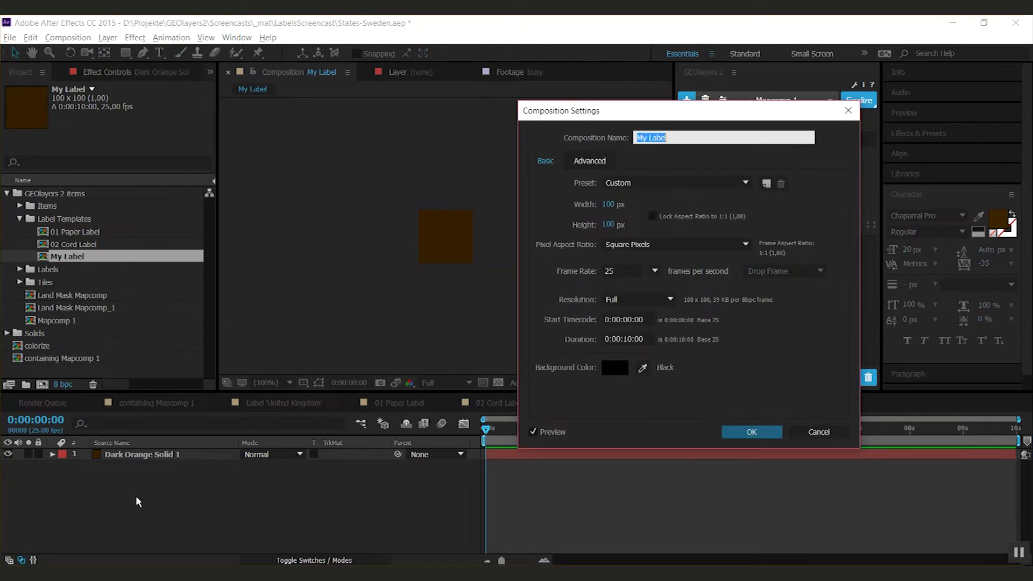
click(607, 204)
text(1000)
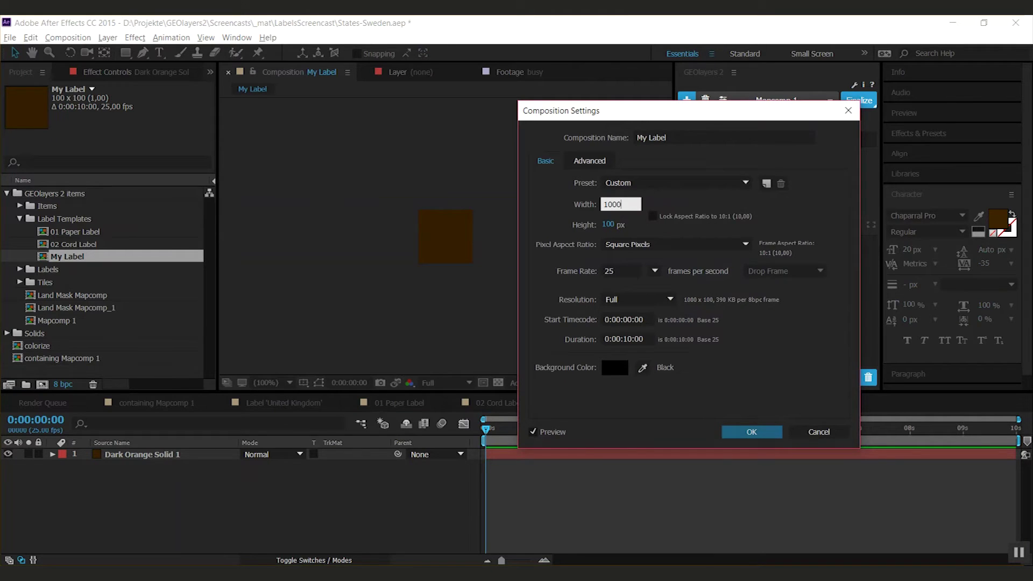
key(Return)
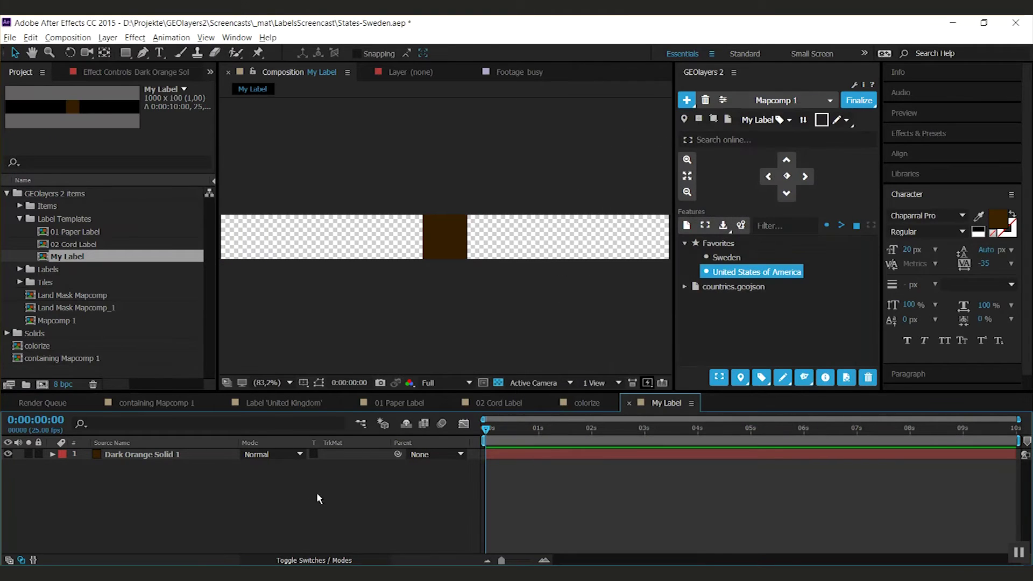
Step: Scale the dark orange solid down to 21% in the My Label composition
click(131, 455)
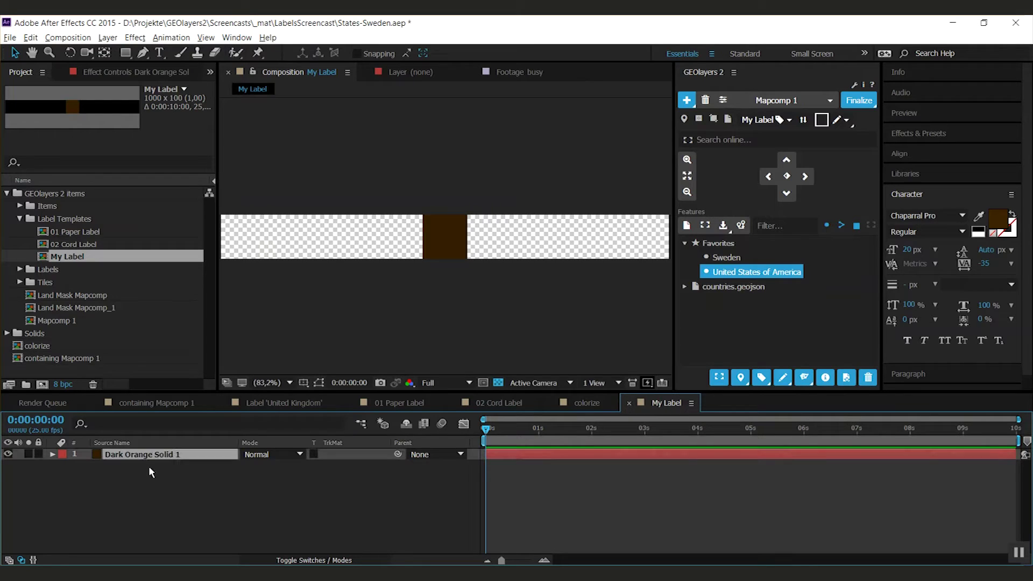
key(s)
drag(259, 467, 215, 476)
click(214, 506)
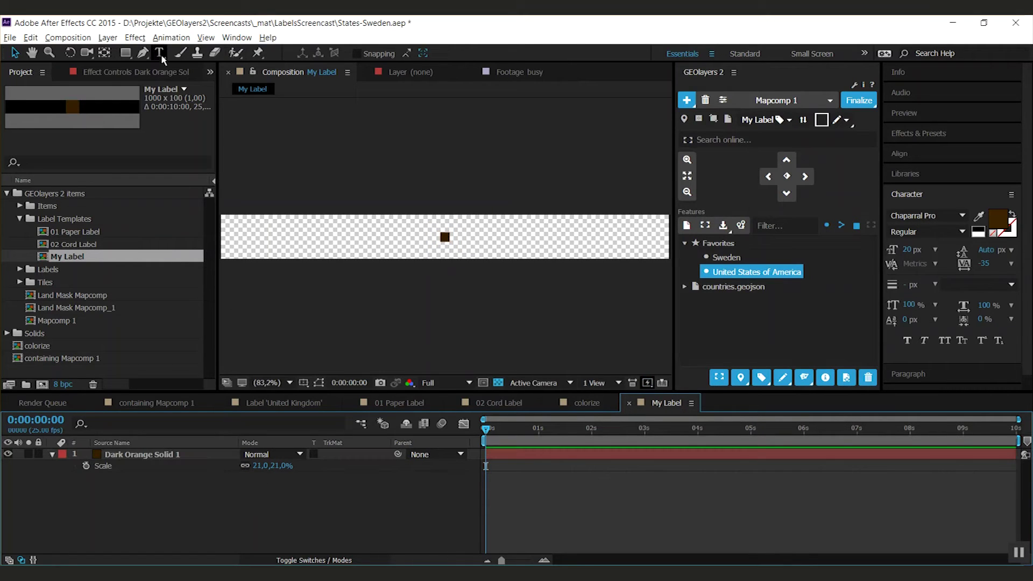
Step: Add a text layer reading "Feature Name" beside the small square
click(160, 53)
click(467, 237)
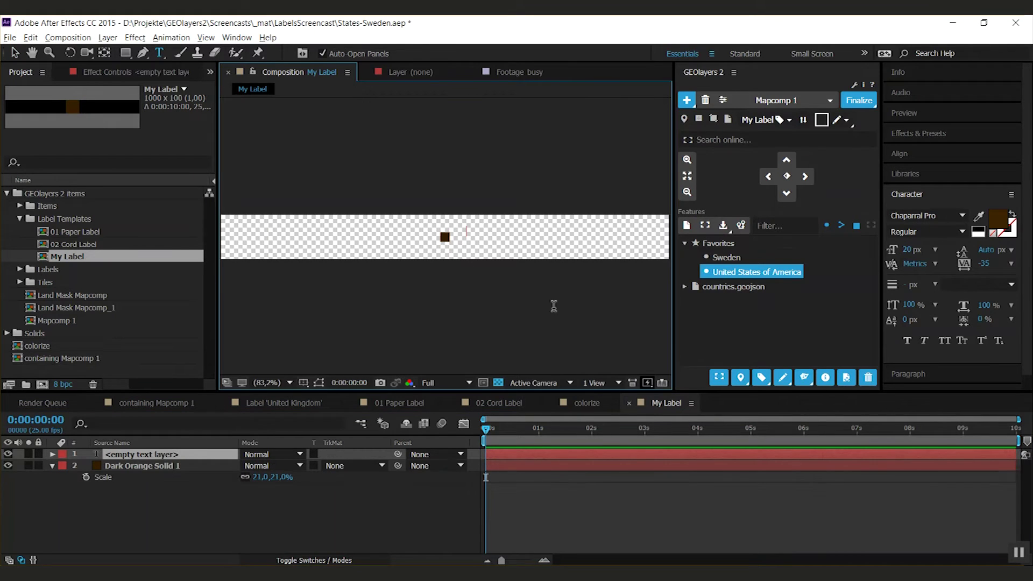
text(Fe)
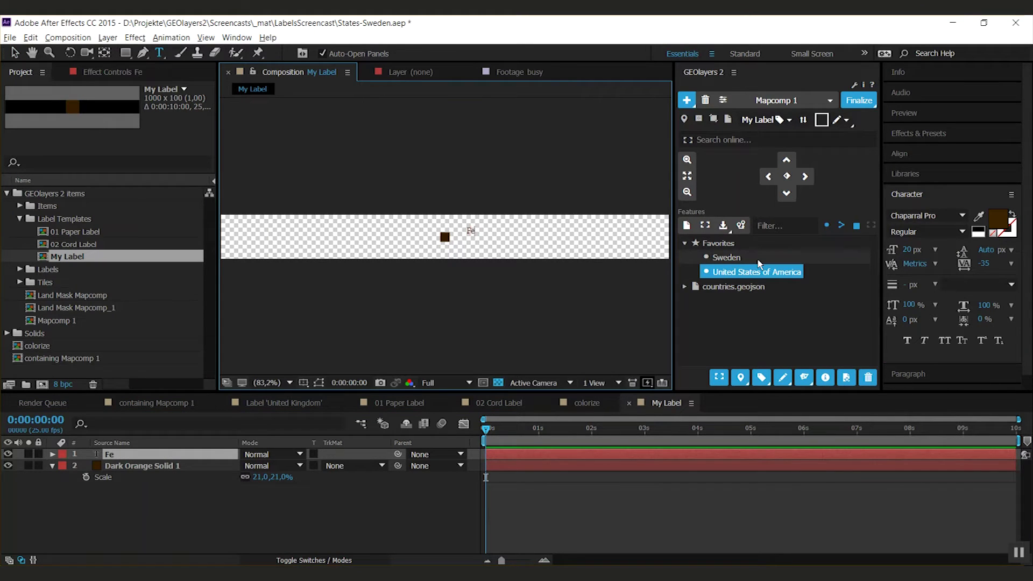
text(ature Name)
Step: Set the Feature Name text size to 40 px and position the text directly beside the square, vertically aligned with it
key(ctrl+a)
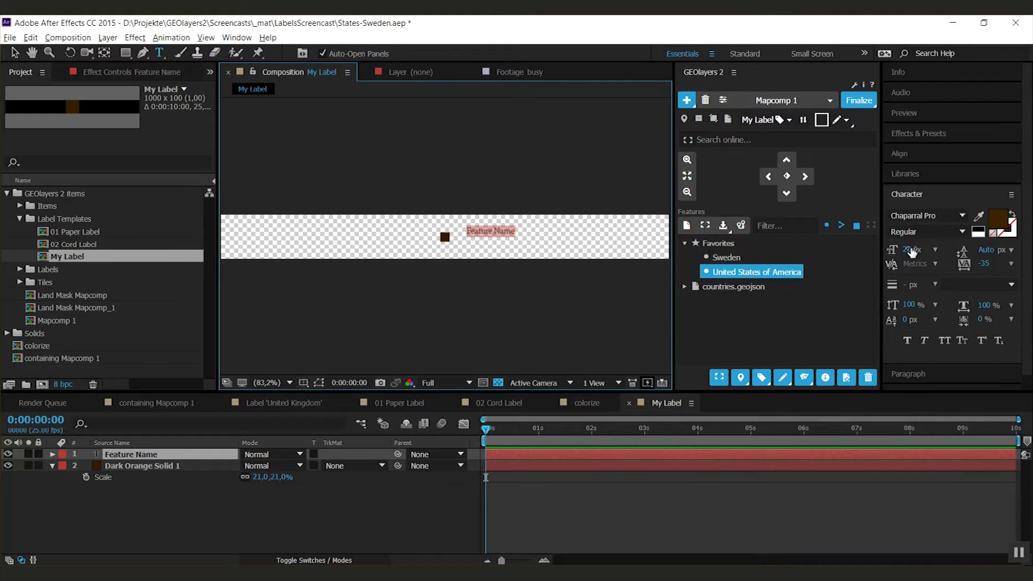
drag(908, 249, 920, 249)
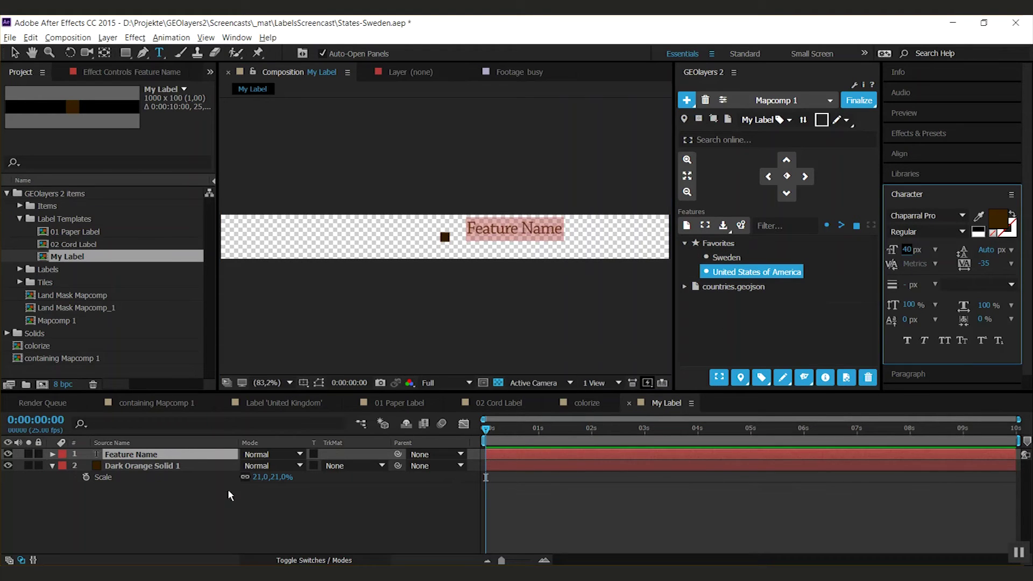
click(171, 469)
key(v)
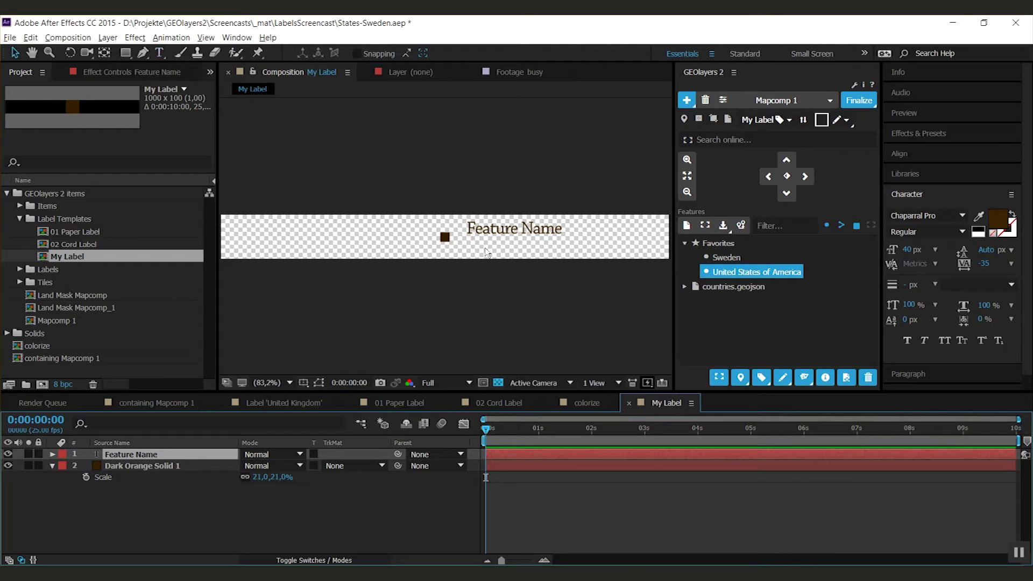
drag(473, 236, 458, 240)
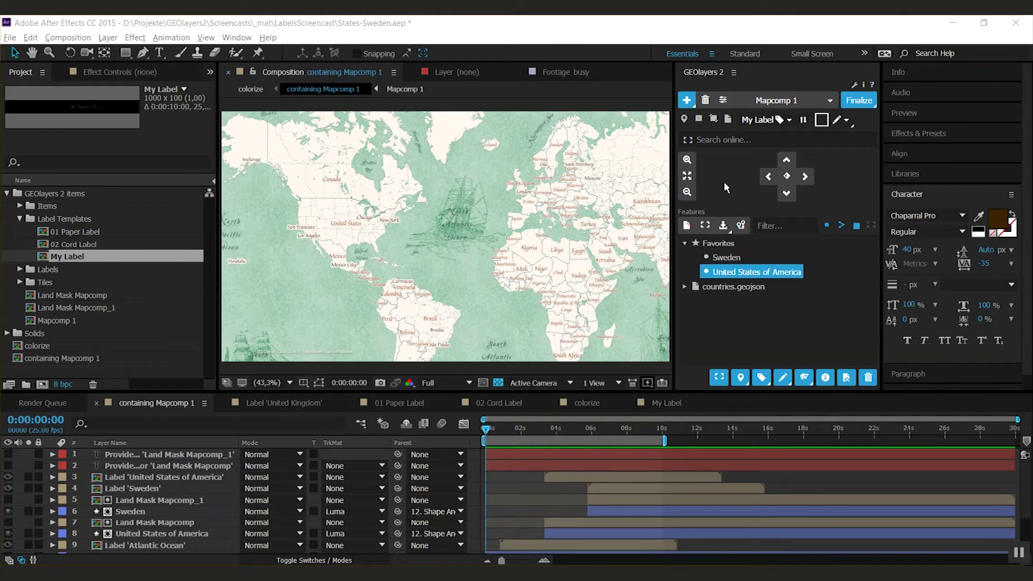
Step: Add a My Label label to the United States of America feature and return to the My Label template composition
click(762, 378)
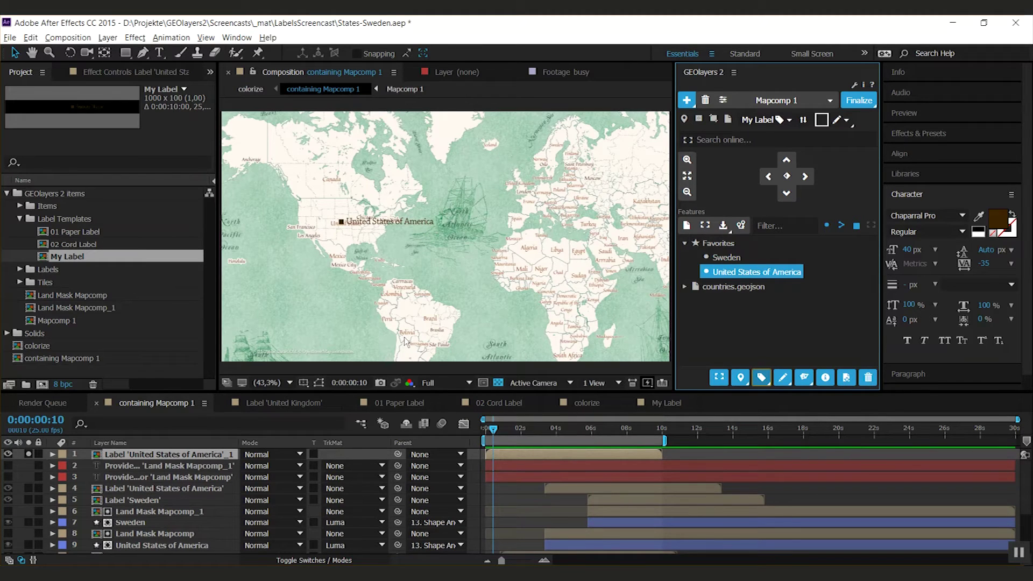
click(667, 405)
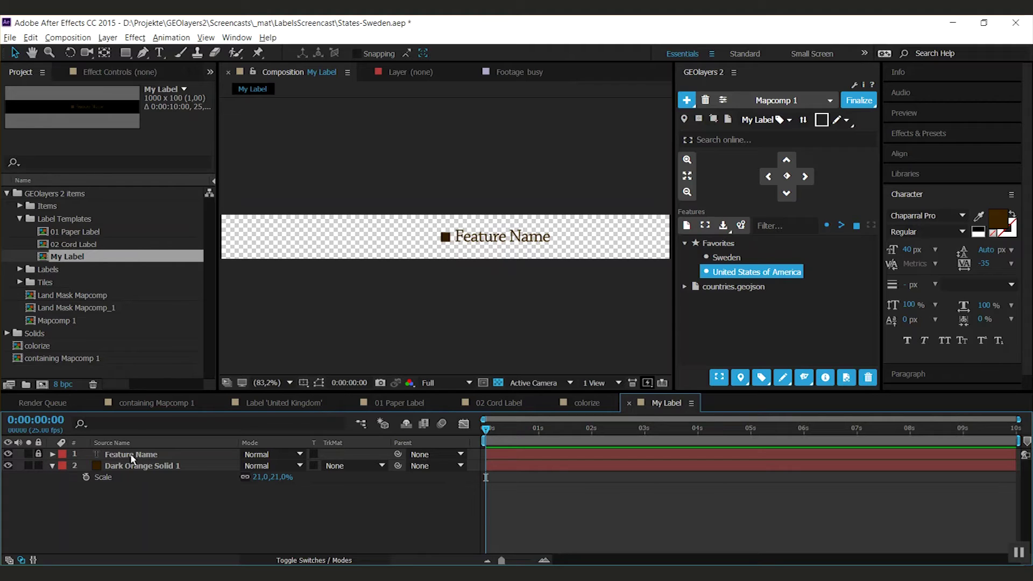
Step: Add a text layer reading "x" over the square and set its text colour to white (FFFFFF)
click(159, 52)
click(443, 238)
text(x)
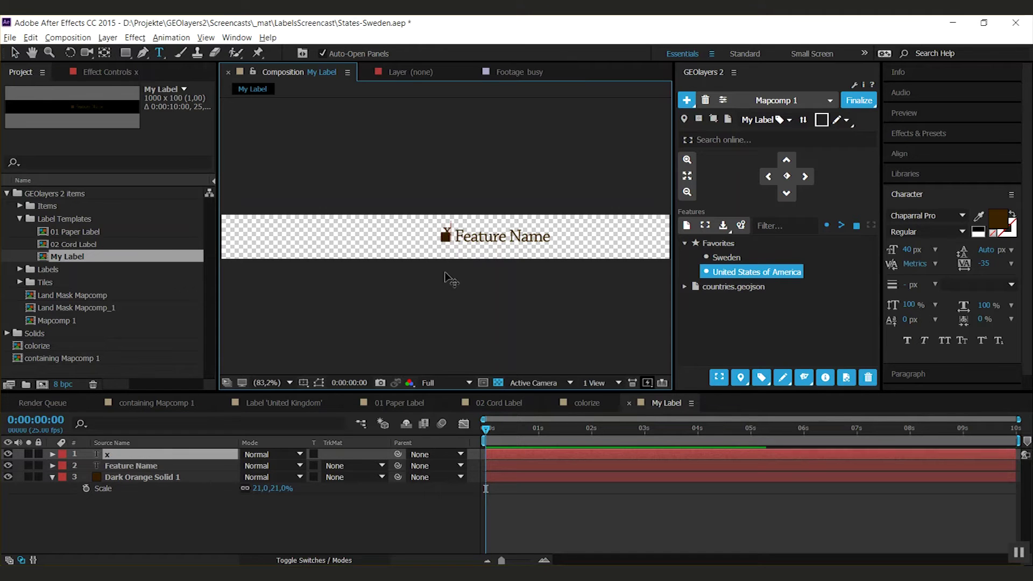
click(999, 219)
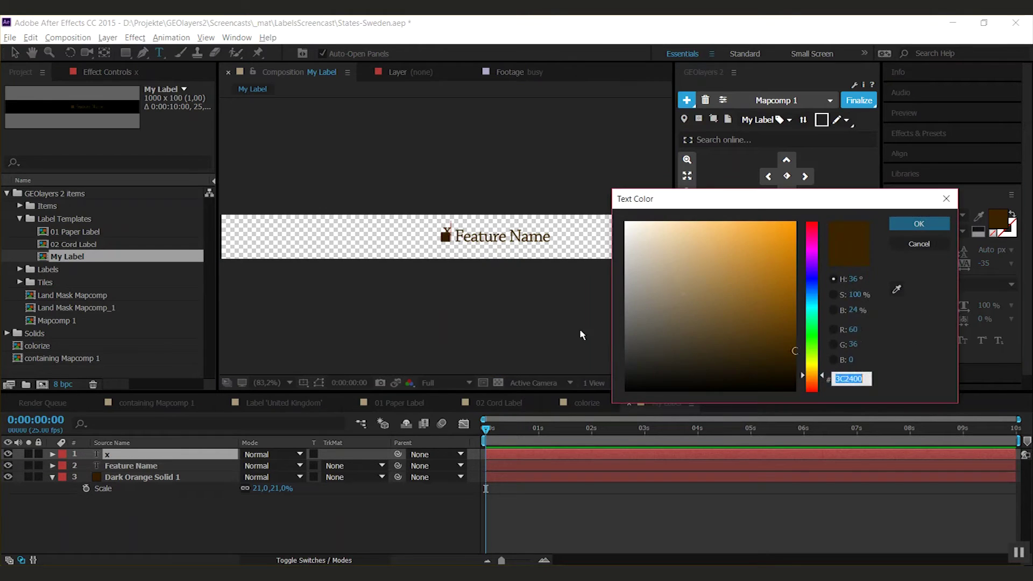
click(892, 229)
click(988, 227)
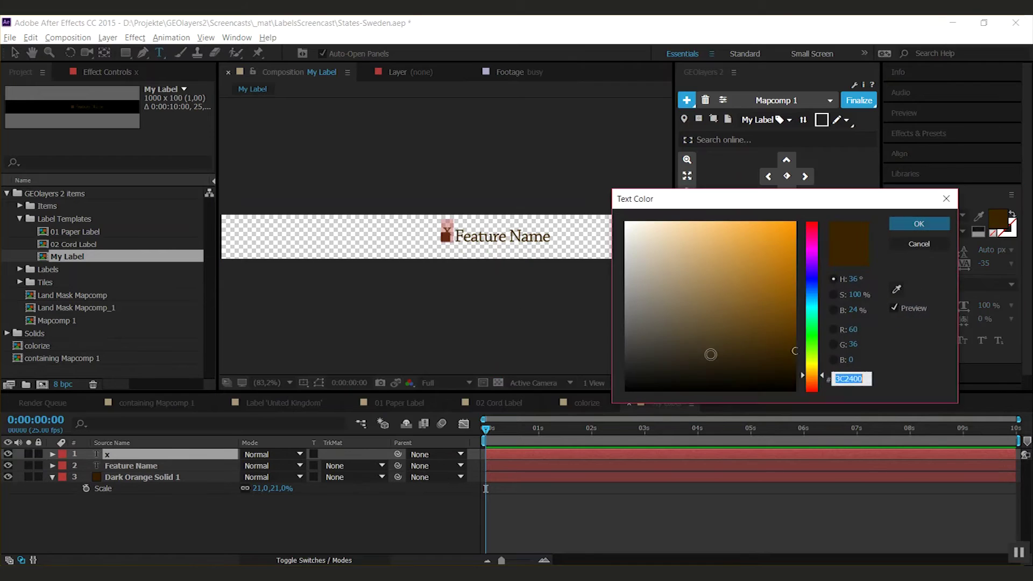
text(ffffff)
click(920, 224)
Step: Centre the x text on the small dark square and lock its layer
click(118, 457)
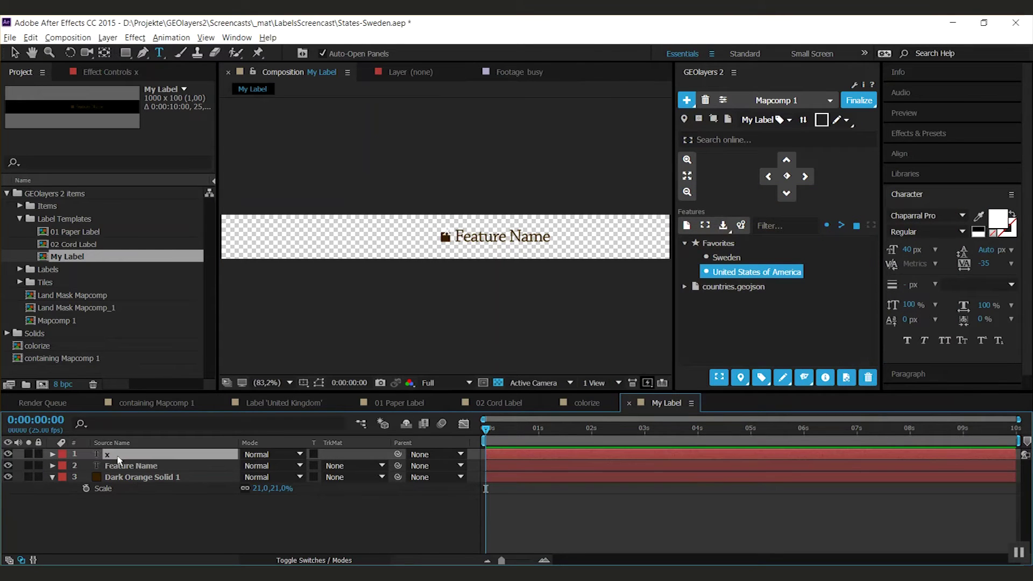
key(Return)
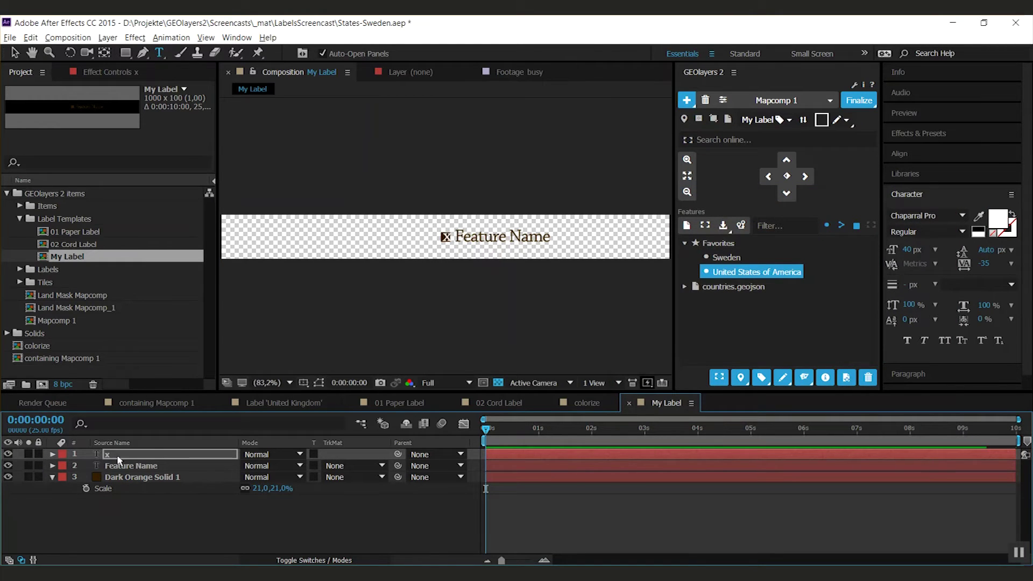
click(38, 455)
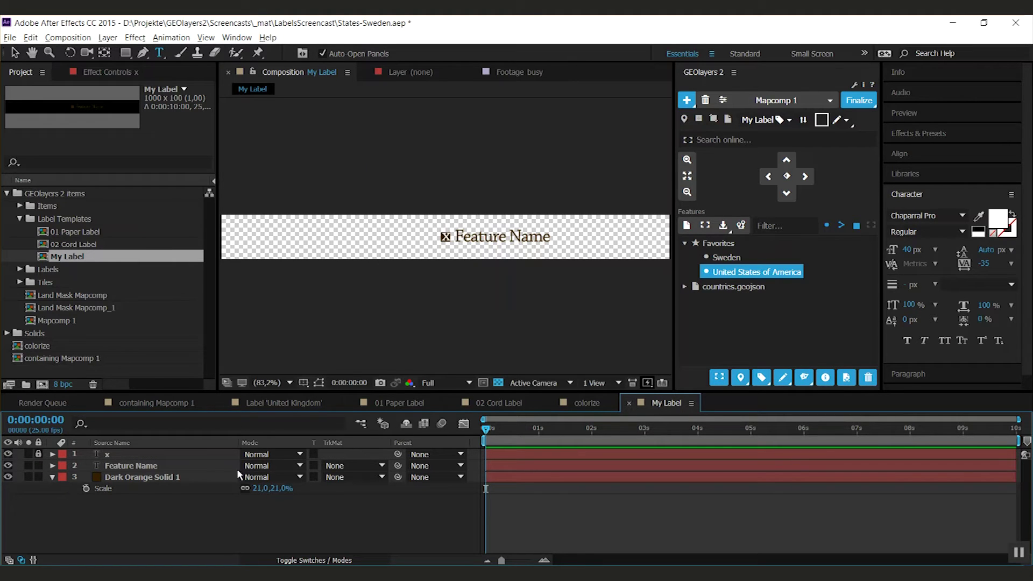
Step: Create a white solid layer measuring 1000 × 100 px in the My Label composition
click(172, 523)
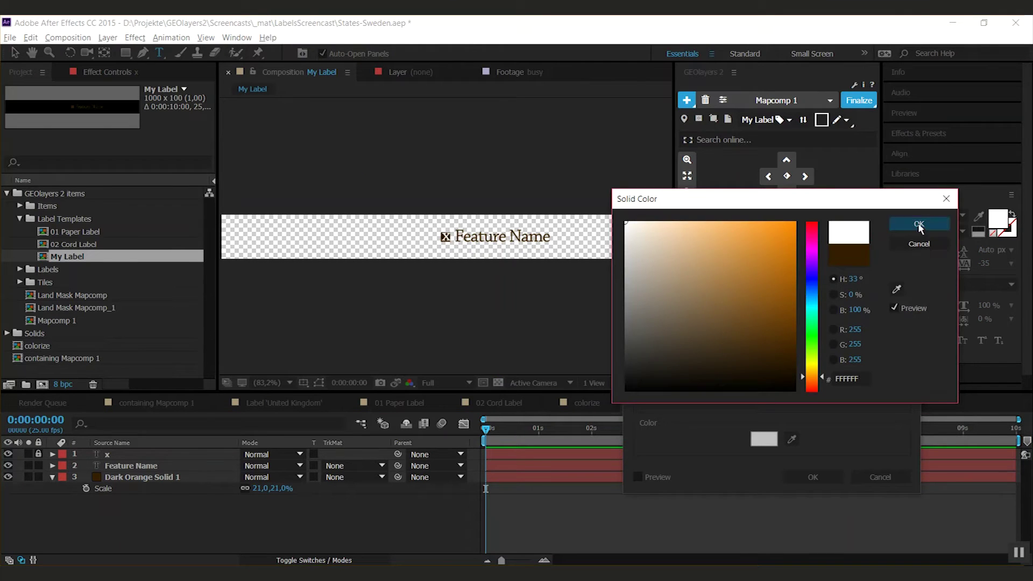
click(919, 226)
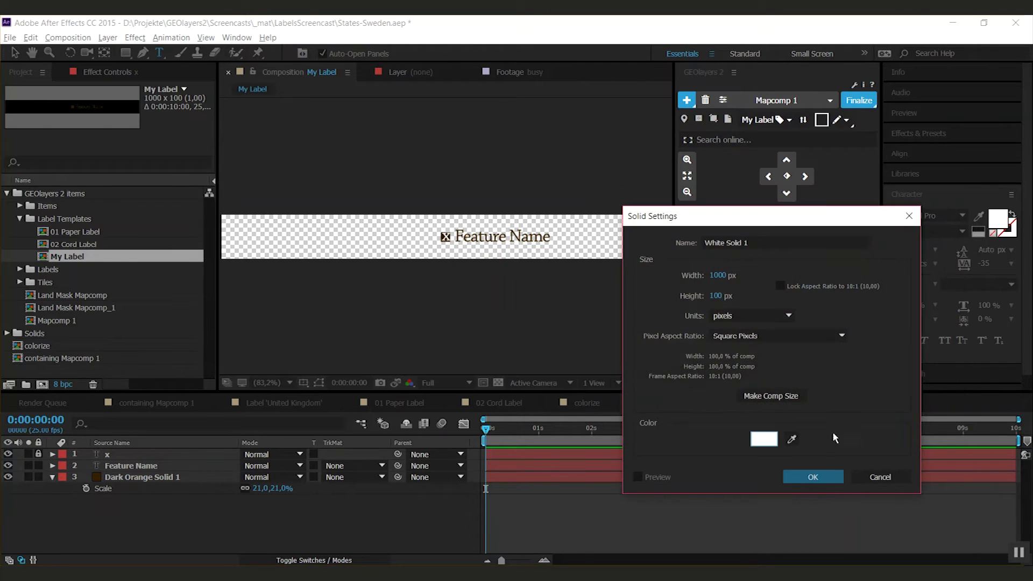
click(813, 477)
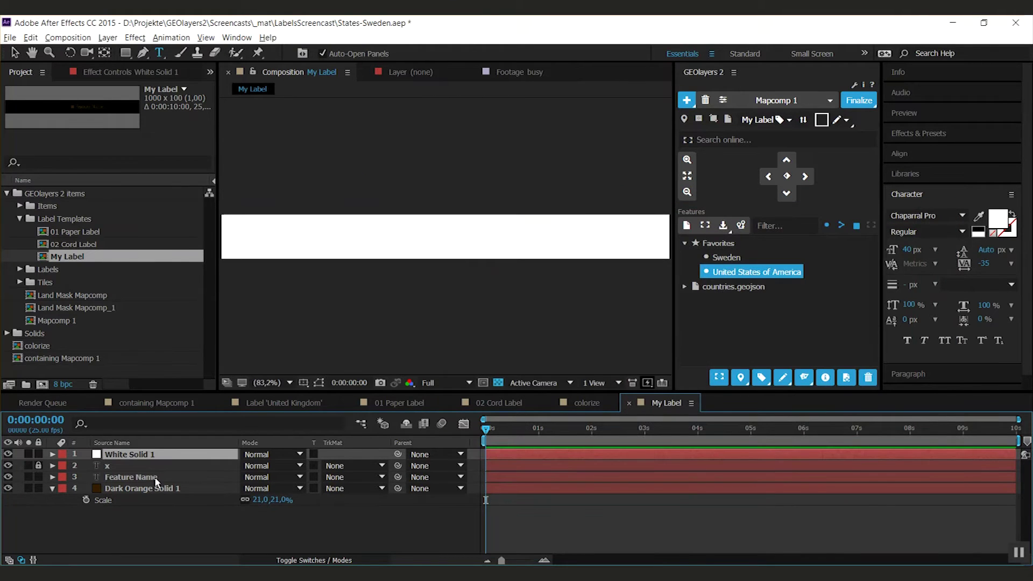
Step: Place the white solid beneath all other layers and set its scale to 100% horizontally and 45% vertically
key(s)
drag(138, 459, 135, 517)
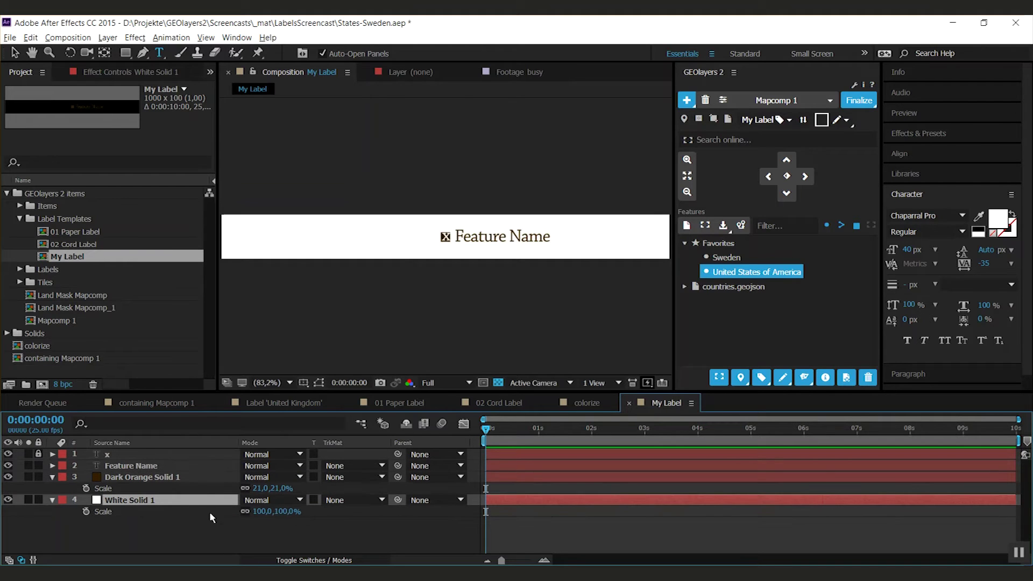
mouse_move(280, 514)
mouse_down()
mouse_move(305, 510)
mouse_move(266, 511)
mouse_move(292, 510)
mouse_up()
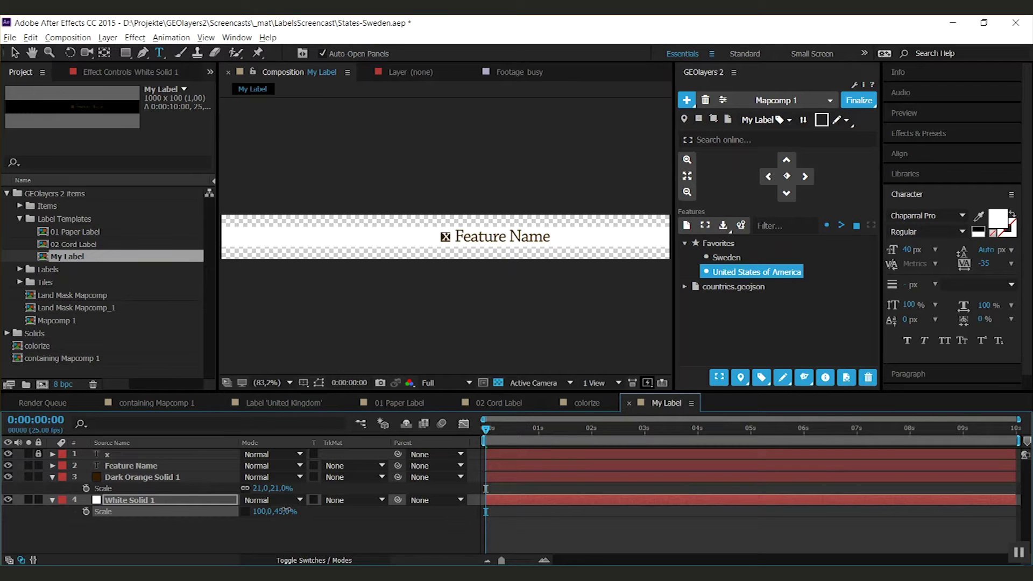
click(876, 540)
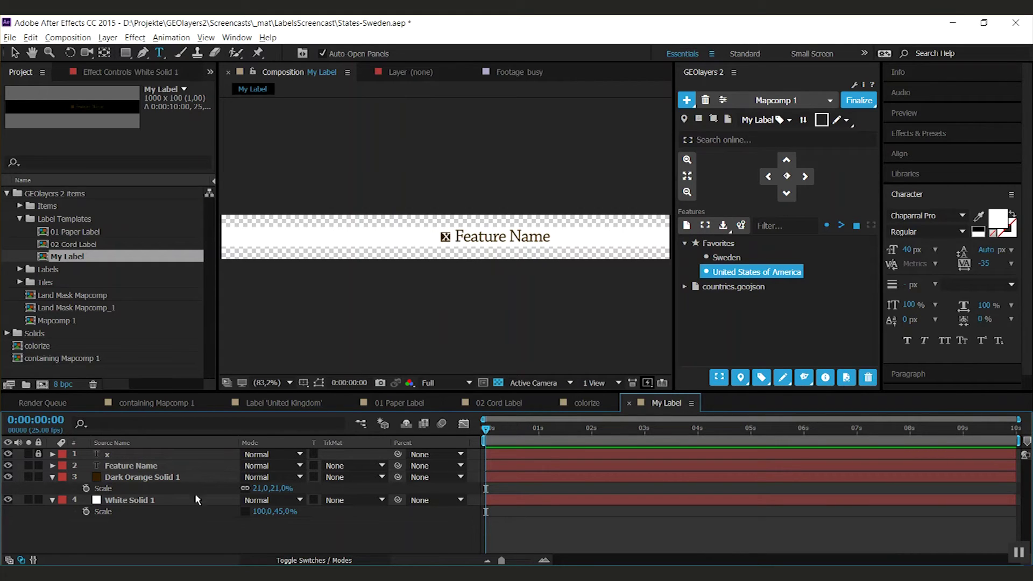
Step: Duplicate the Feature Name text layer and apply the Minimax effect to the duplicate
click(136, 466)
key(ctrl+d)
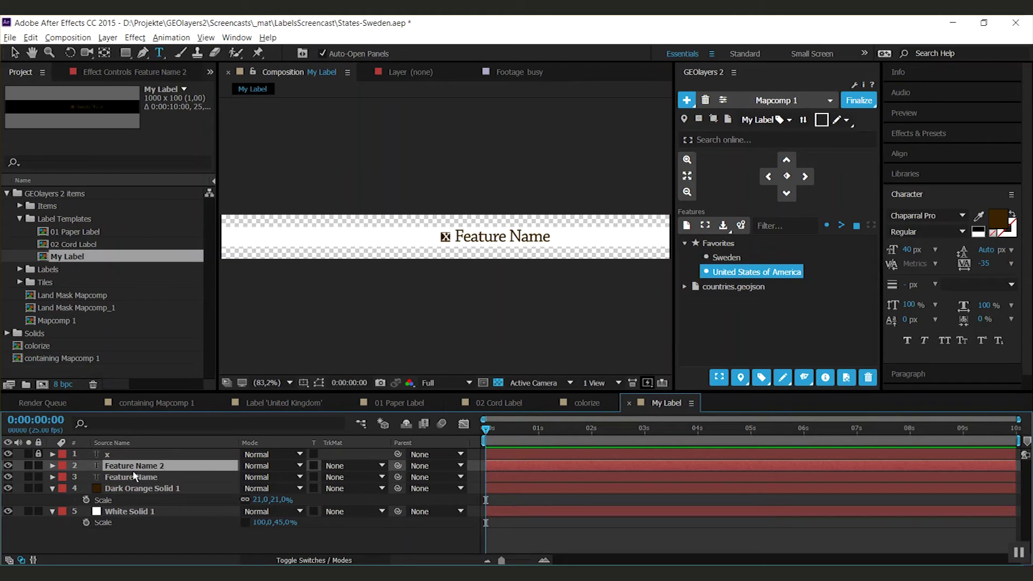
key(ctrl+5)
text(min)
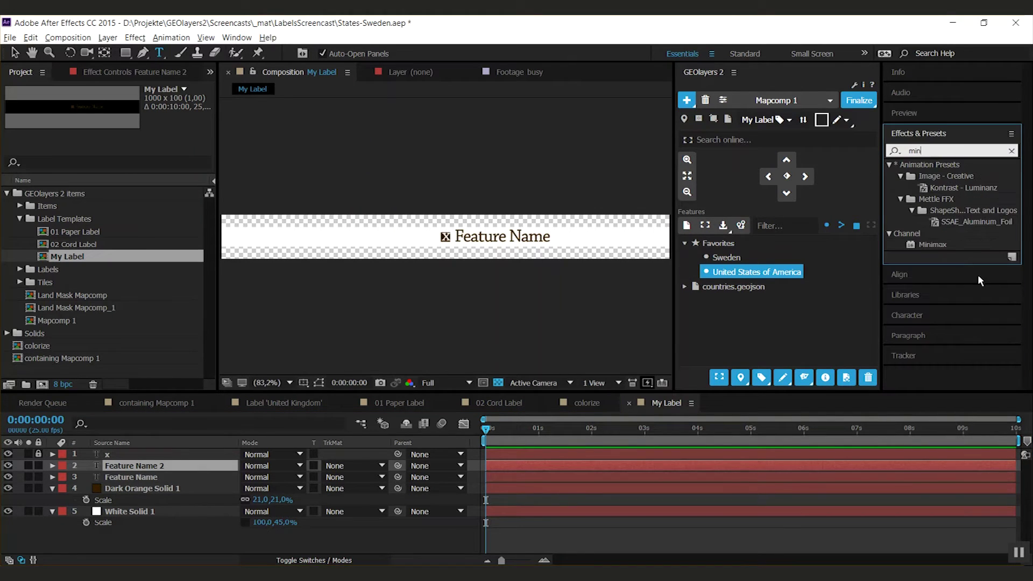
drag(934, 245, 147, 466)
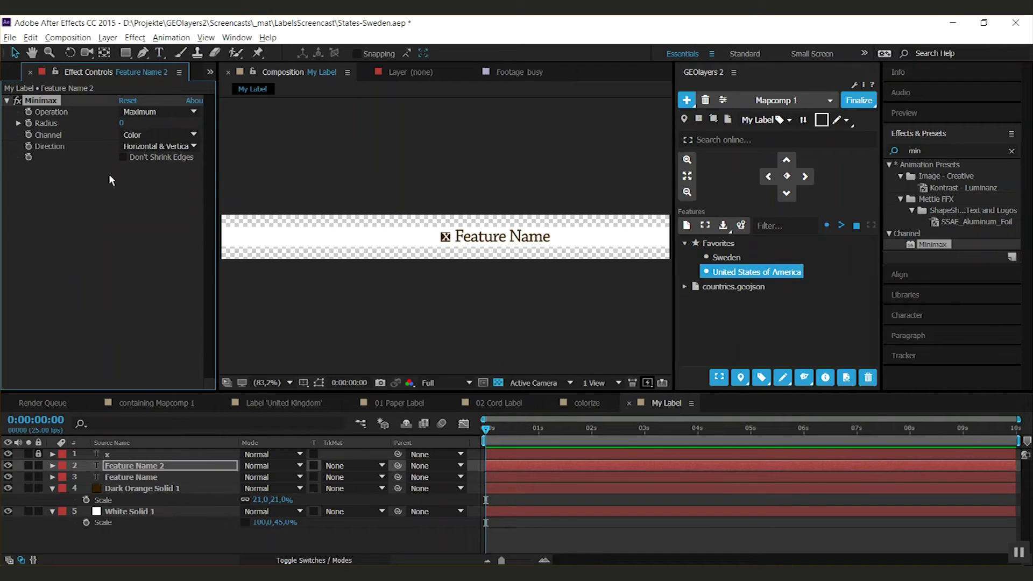
Step: Set the duplicate's Minimax effect to the Alpha and Color channel, Just Vertical direction and a radius of 218
click(144, 136)
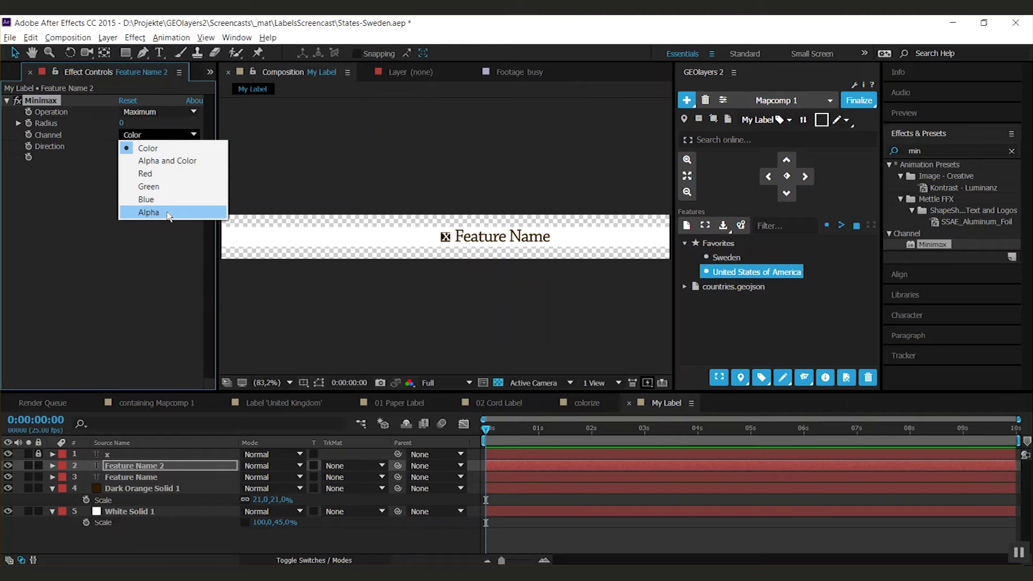
click(177, 163)
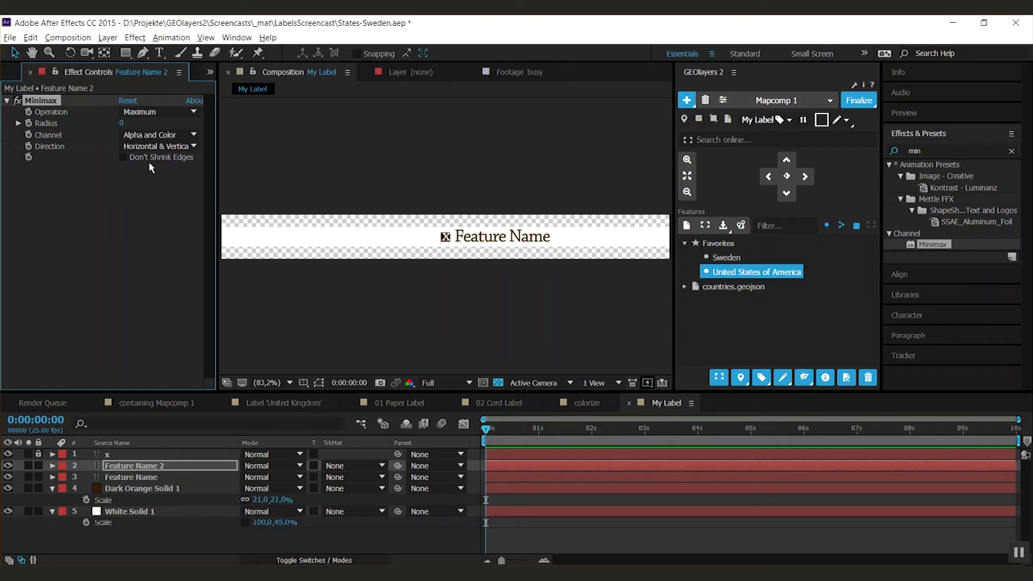
drag(121, 123, 141, 123)
click(156, 145)
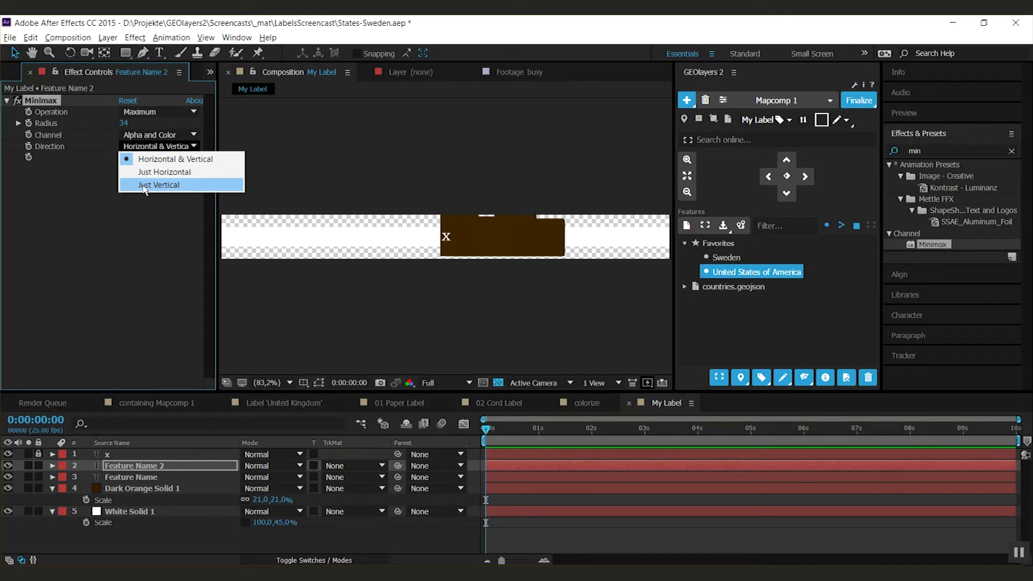
click(144, 186)
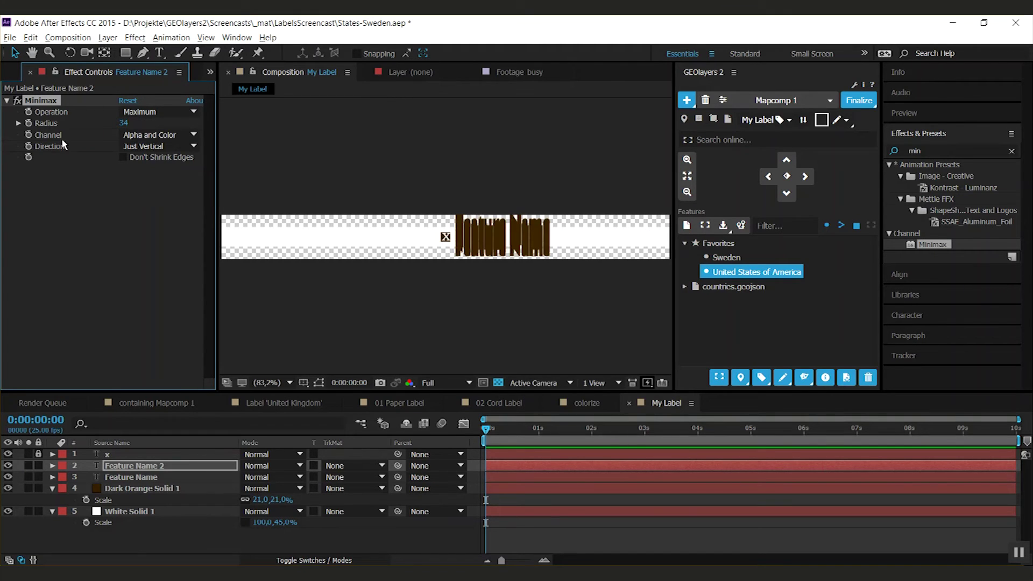
drag(124, 123, 237, 114)
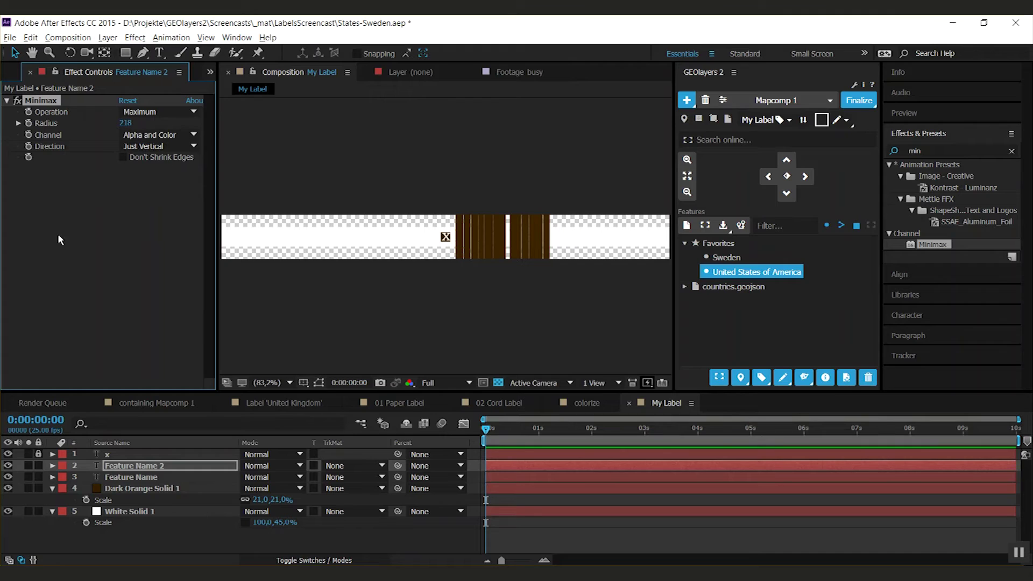
Step: Duplicate the Minimax effect and set the copy to Just Horizontal with a radius of 14
key(ctrl+d)
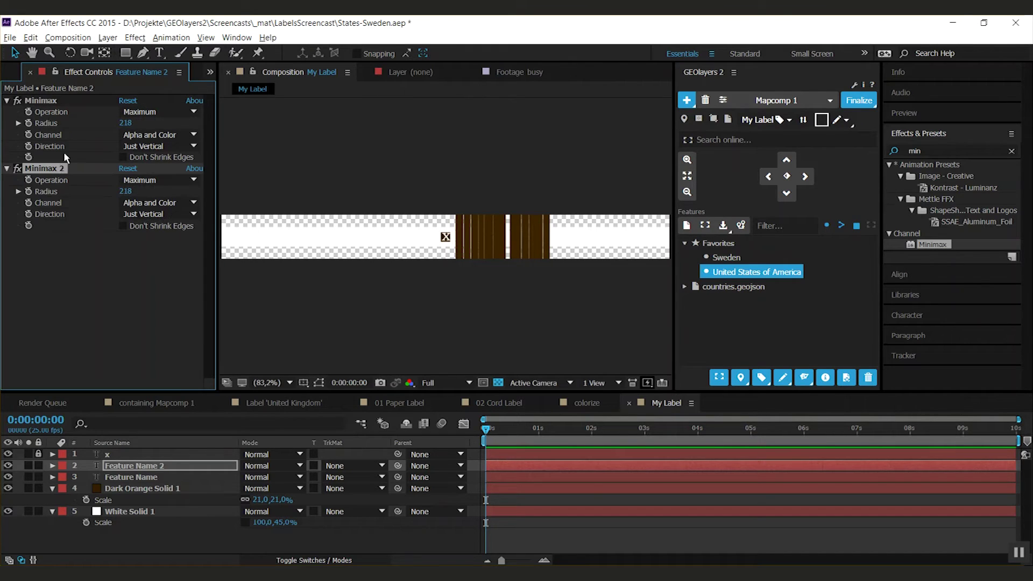
click(144, 216)
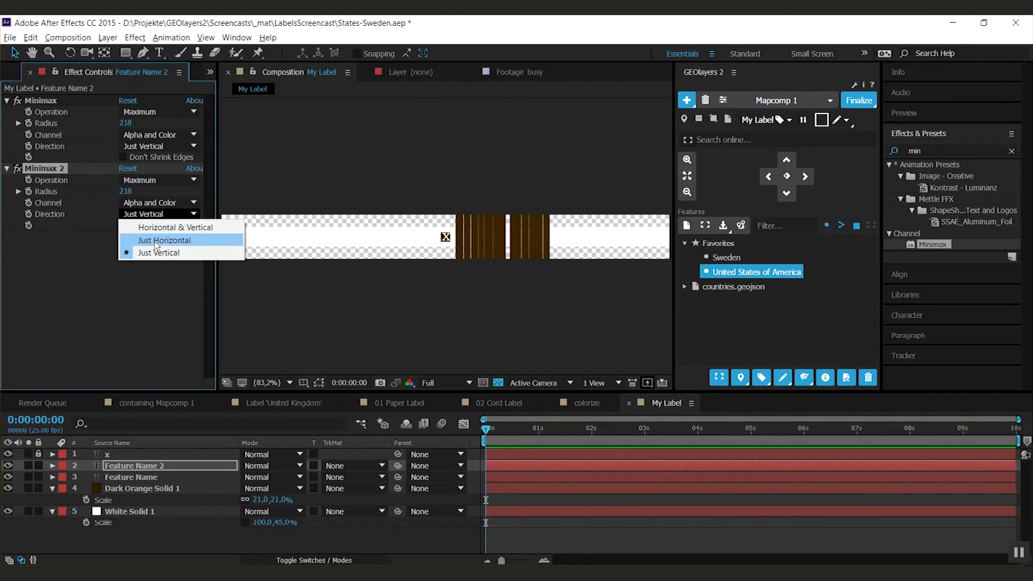
click(155, 242)
drag(125, 191, 1, 192)
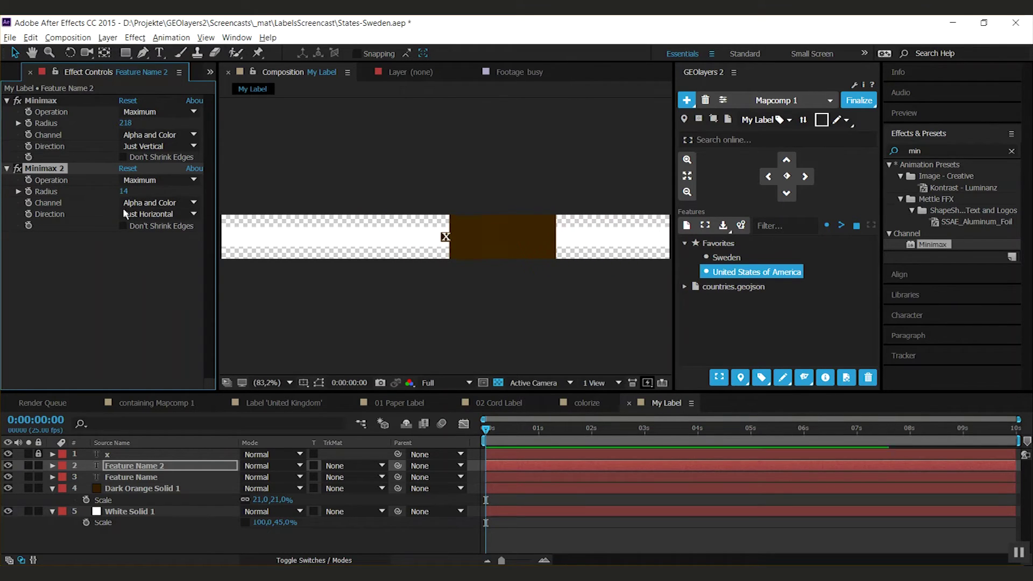
click(112, 220)
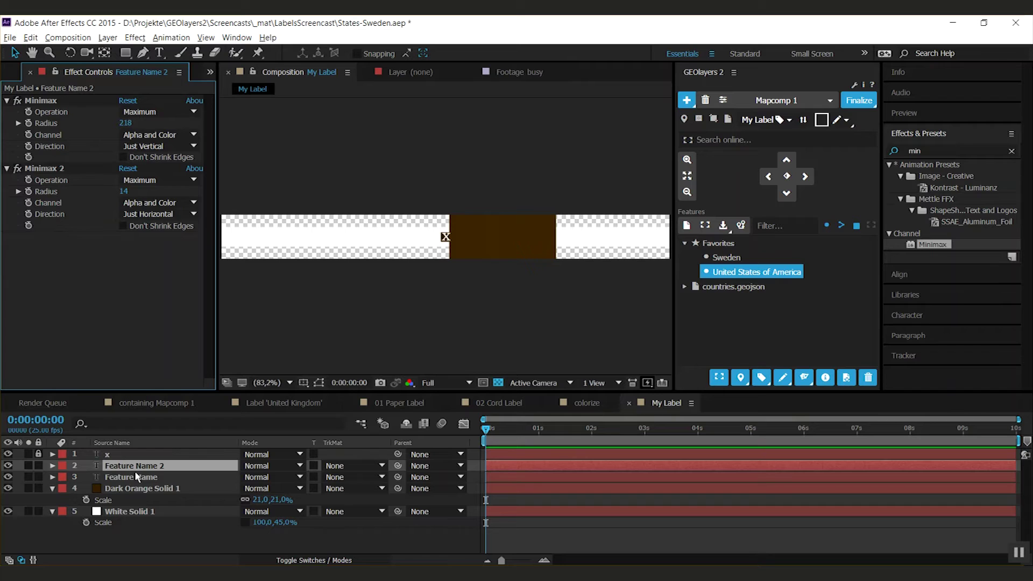
Step: Move the Feature Name 2 layer directly above the white solid and use it as the solid's alpha matte
drag(136, 472, 147, 506)
click(132, 514)
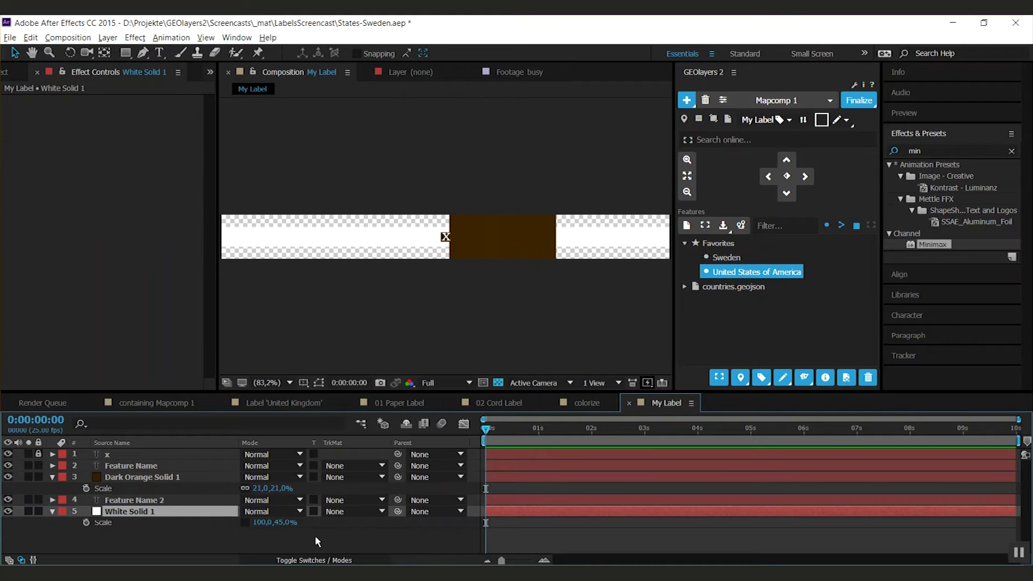
click(344, 512)
click(371, 459)
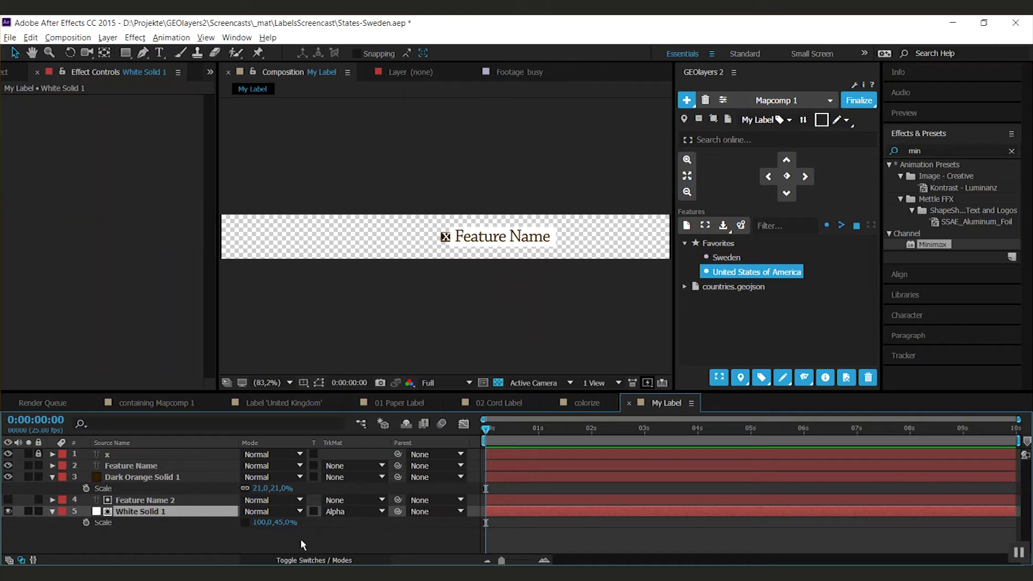
Step: Update the existing United States of America label with the revised My Label template and add a My Label label to Sweden
click(116, 403)
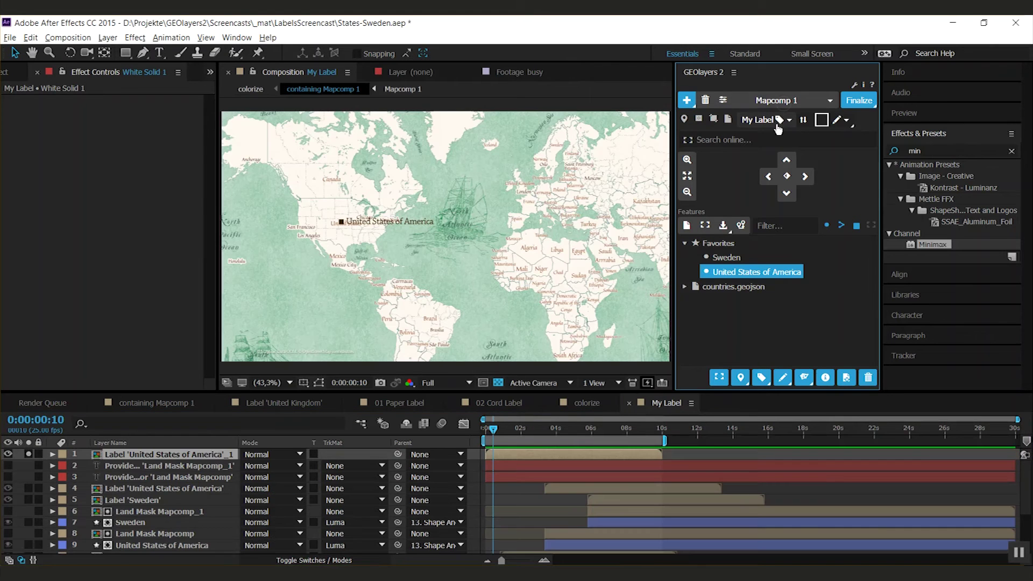
click(125, 455)
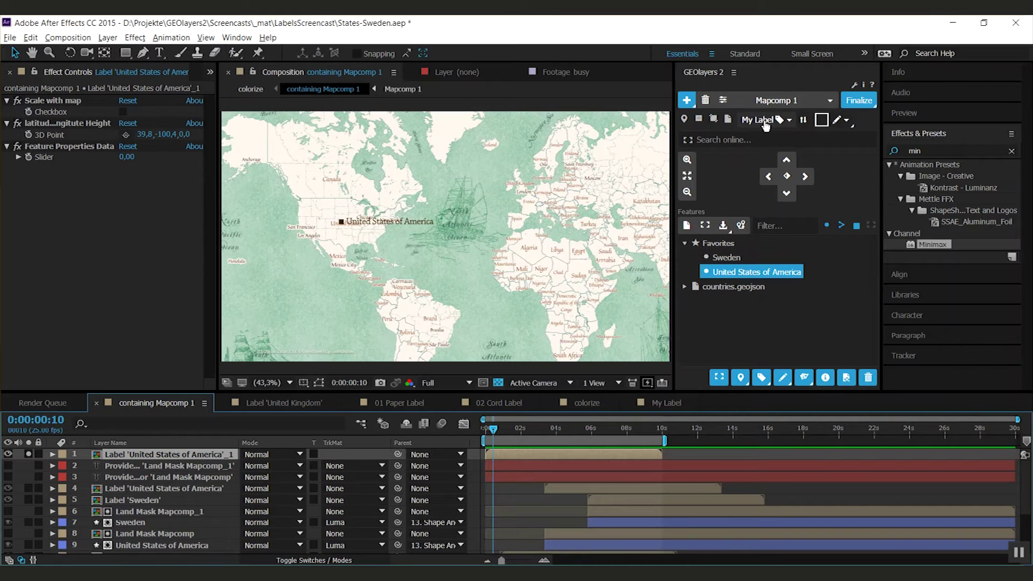
click(803, 123)
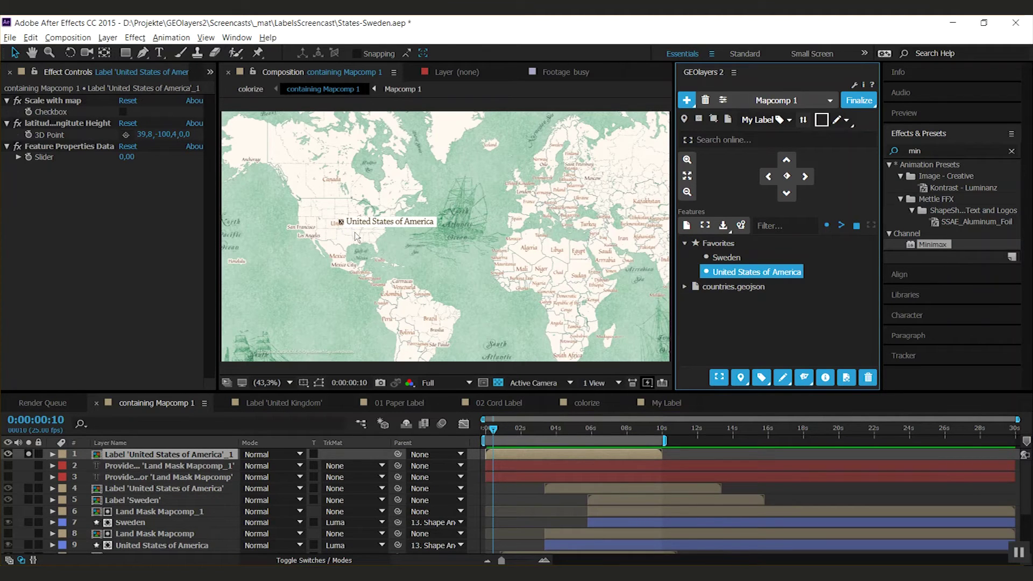
click(726, 257)
click(762, 379)
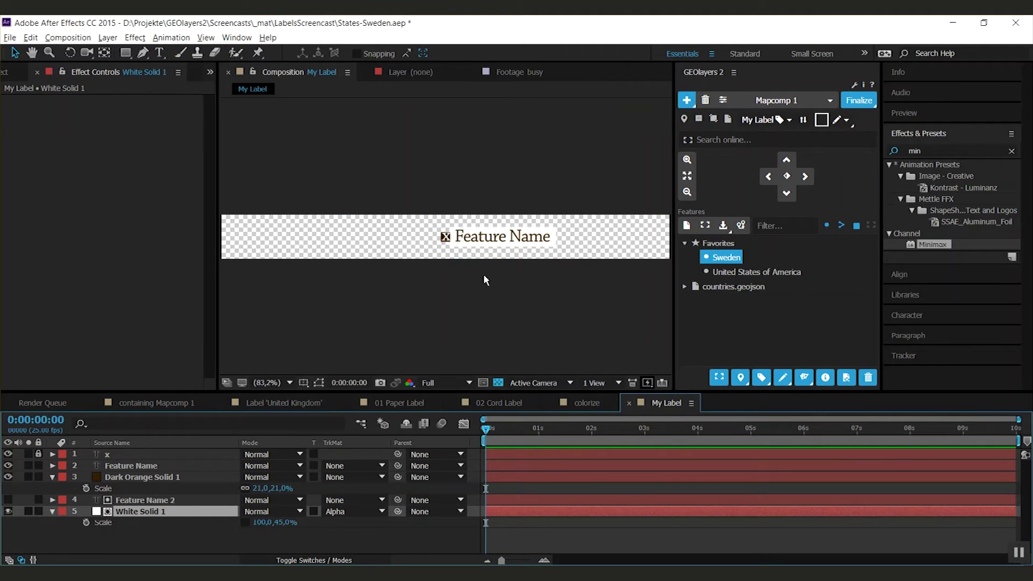
Step: Unlock the x layer in My Label and move all layers together to the left end of the composition
key(comma)
key(comma)
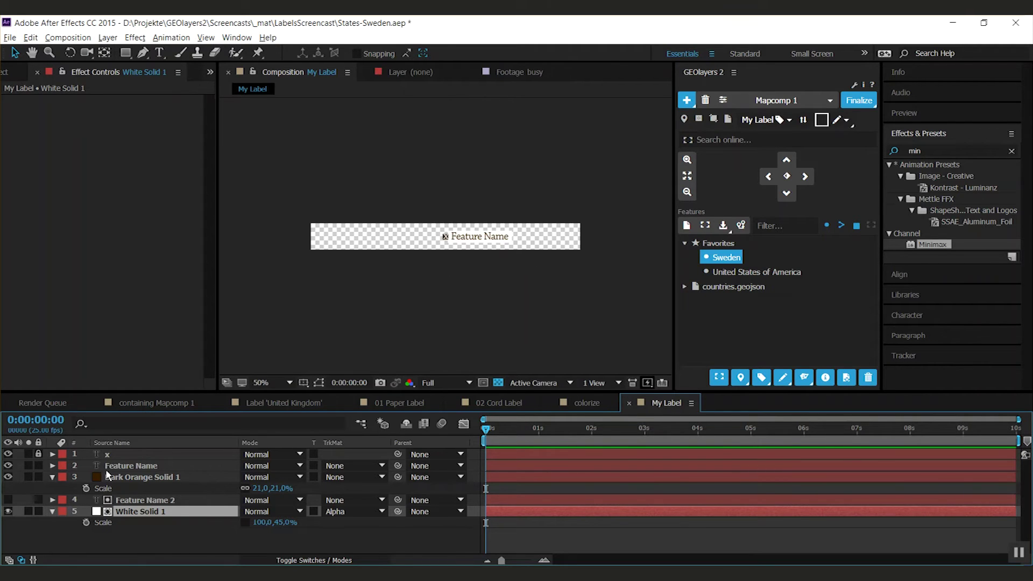
click(121, 456)
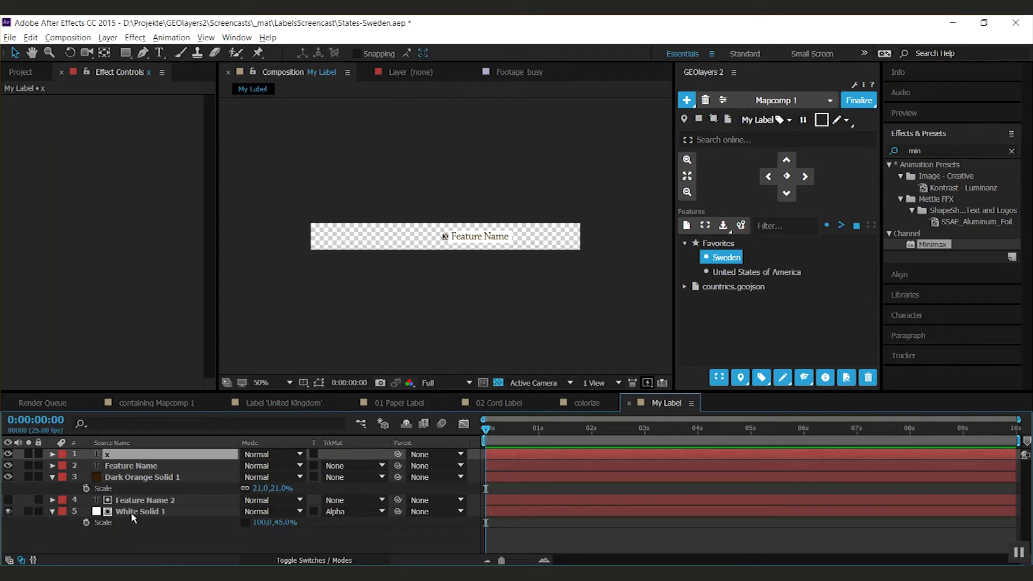
shift+click(134, 511)
drag(484, 241, 362, 239)
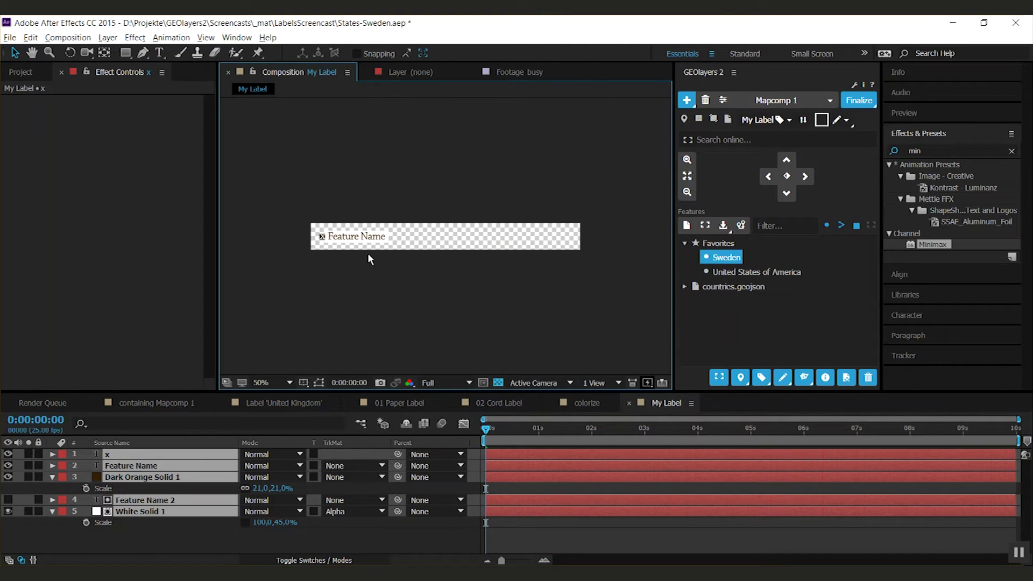
click(228, 533)
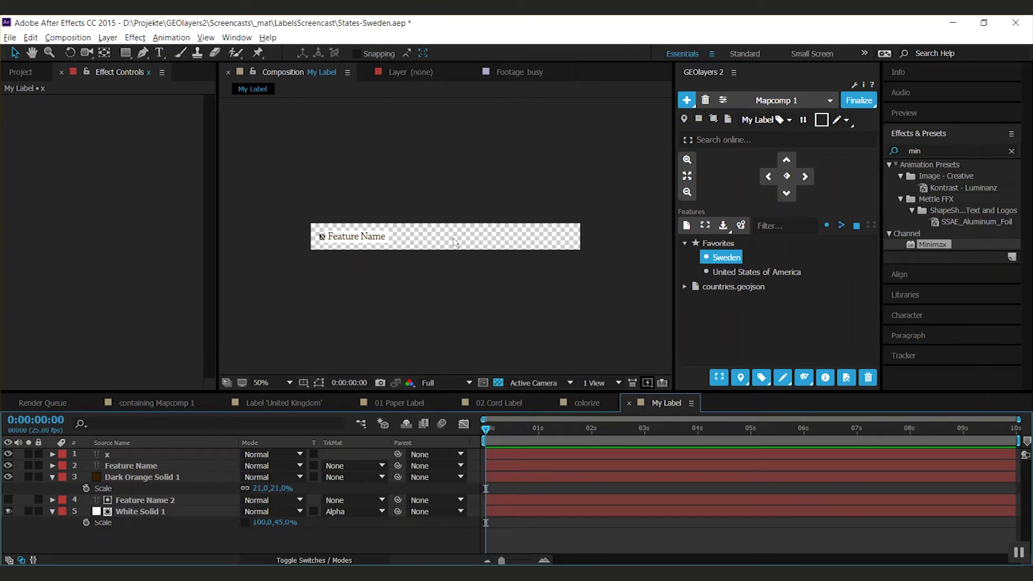
Step: Rename the Dark Orange Solid 1 layer as "Label Anchor Point"
click(156, 478)
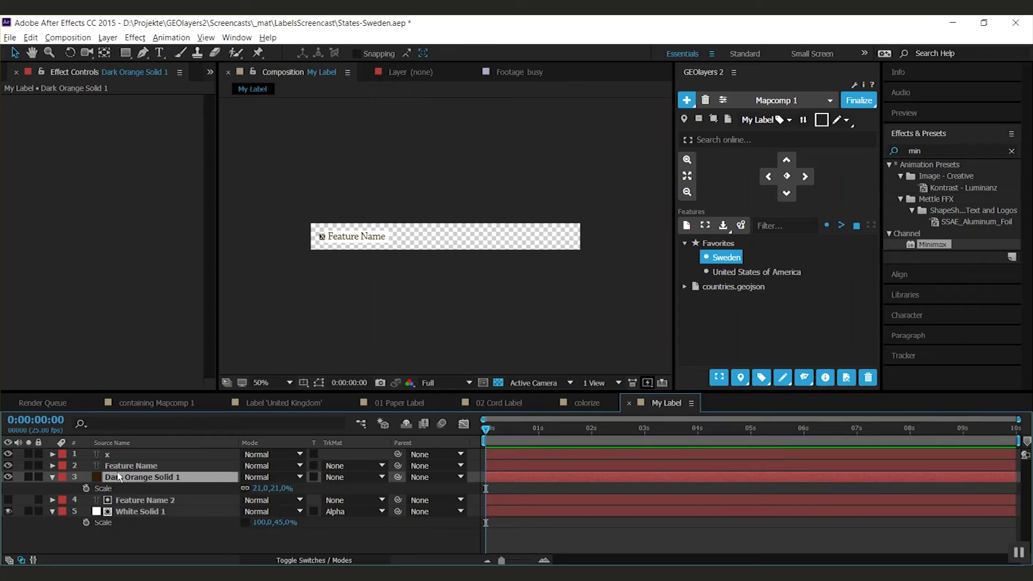
key(Return)
text(Label Anc)
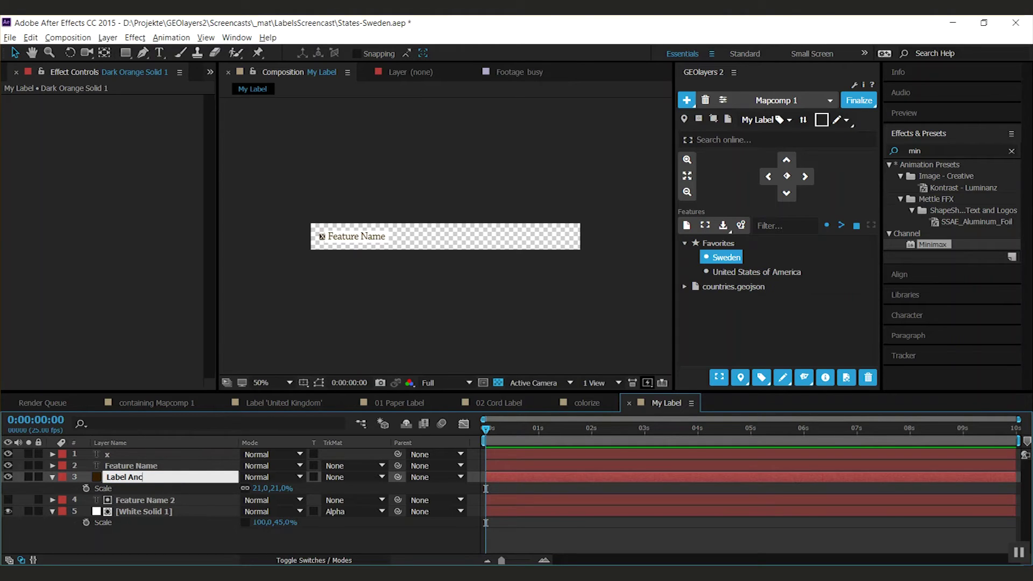
text(hor Point)
key(Return)
Step: Parent the x layer to Label Anchor Point and lock the x layer
drag(397, 454, 78, 475)
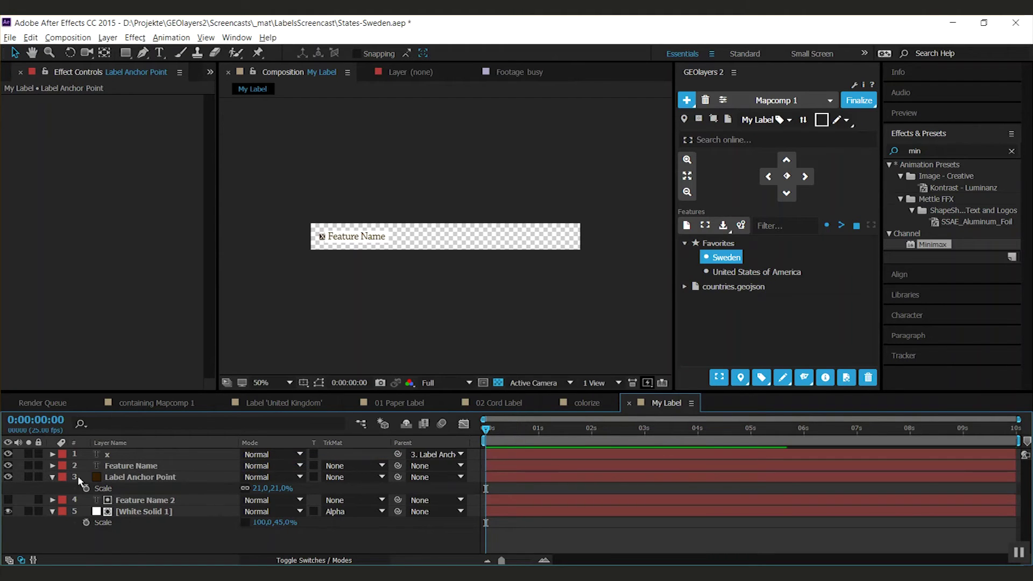
click(38, 455)
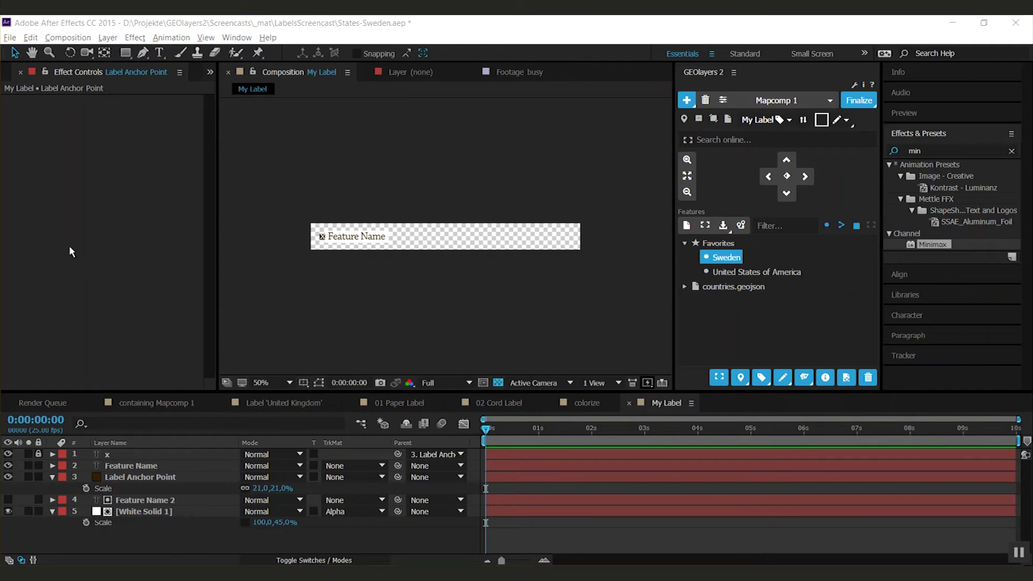
Step: Examine Sweden's feature properties through the list of names to the population entry
click(827, 380)
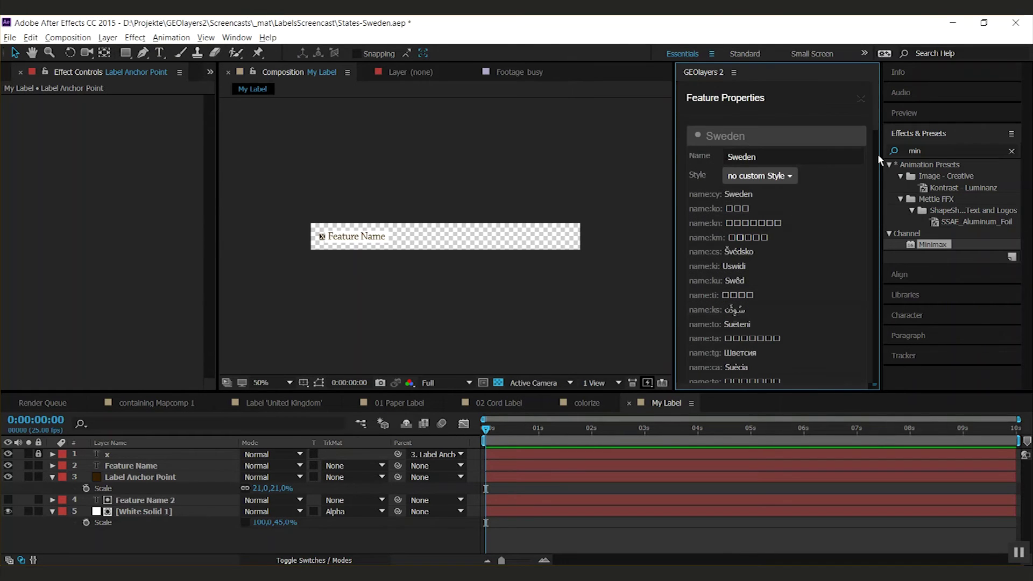
drag(876, 119, 892, 304)
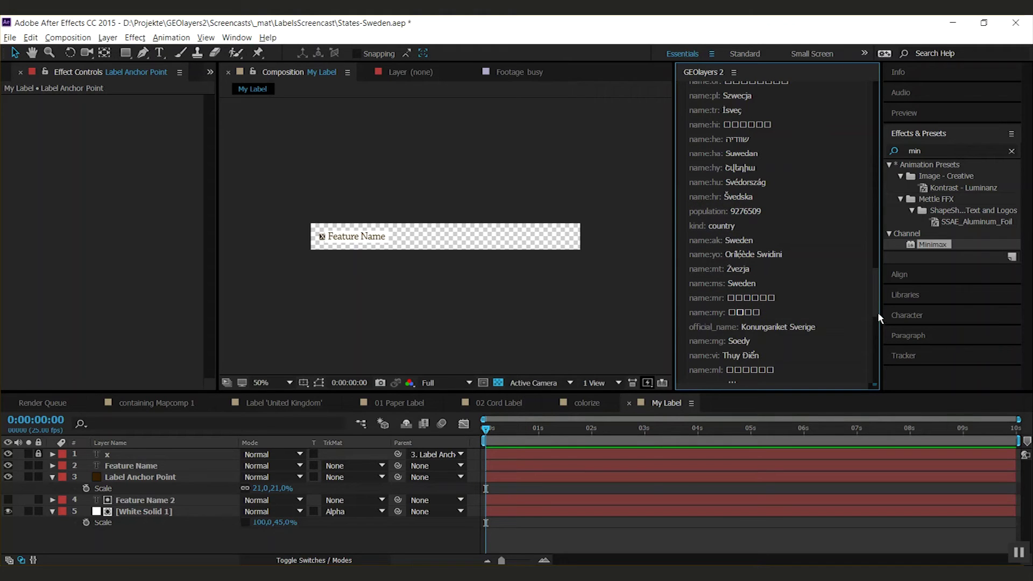
drag(878, 312, 868, 141)
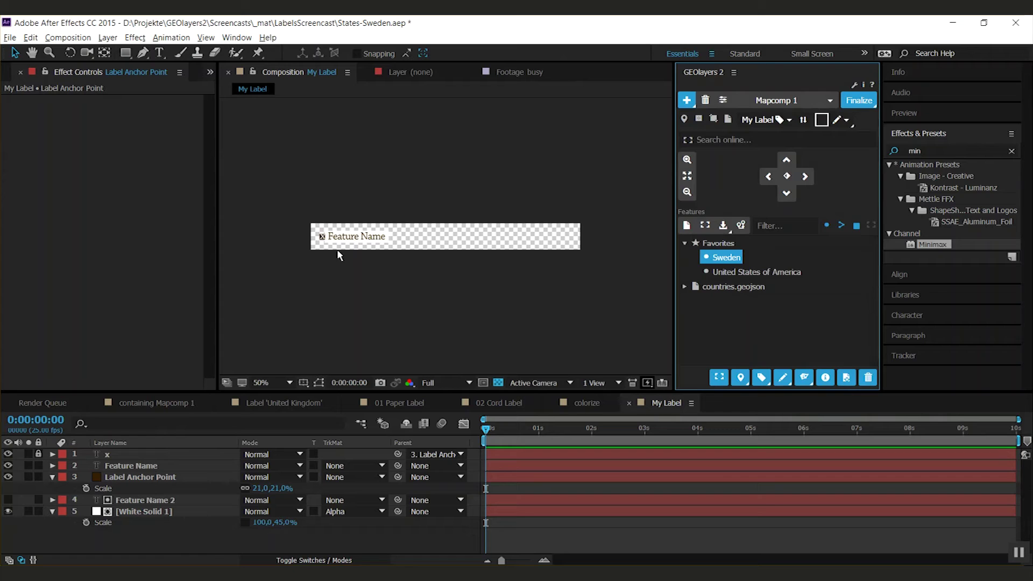
Step: Duplicate the Feature Name text layer in My Label and arrange the copy as a second line directly below the original text
click(125, 466)
key(ctrl+d)
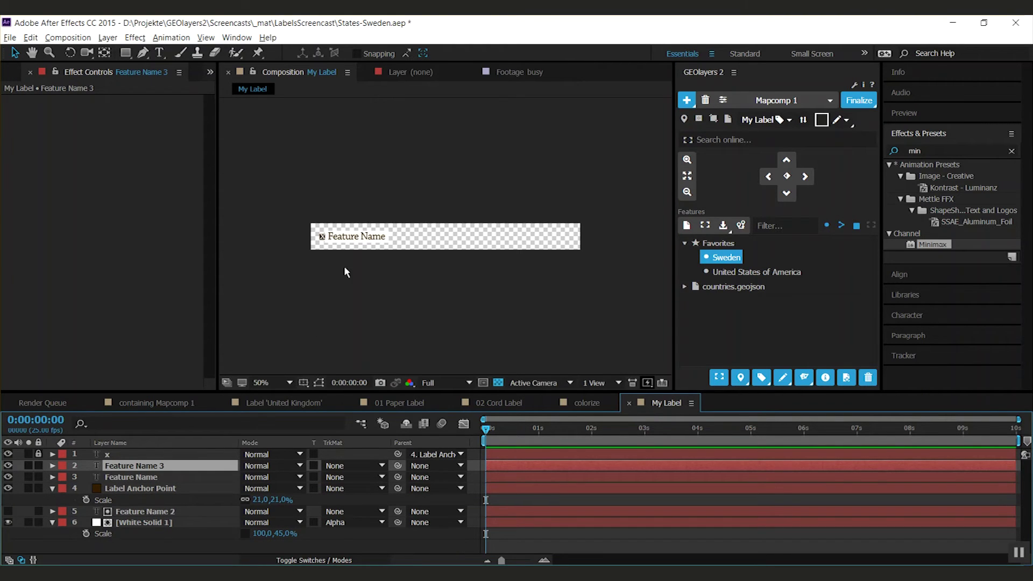
drag(330, 240, 339, 235)
shift+click(132, 521)
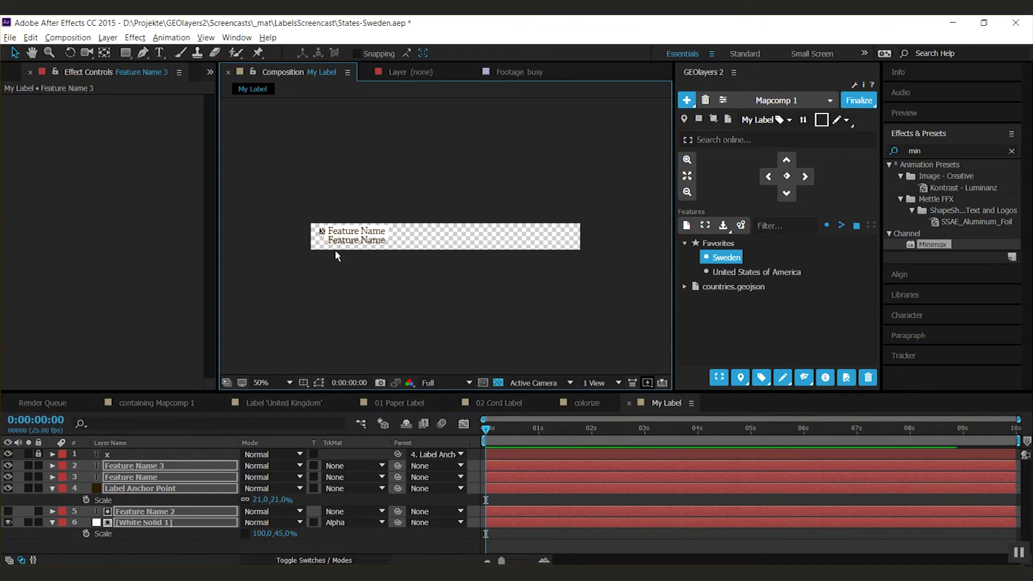
scroll(334, 254, up, 1)
drag(328, 286, 544, 312)
Step: Replace the text of the duplicated Feature Name 3 layer with "Population"
click(139, 503)
click(141, 479)
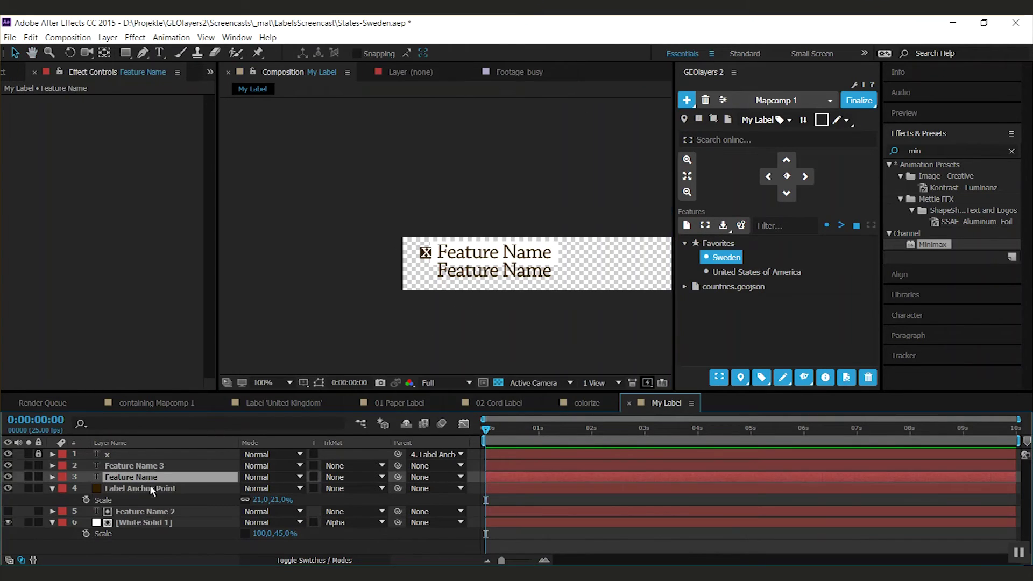
click(141, 467)
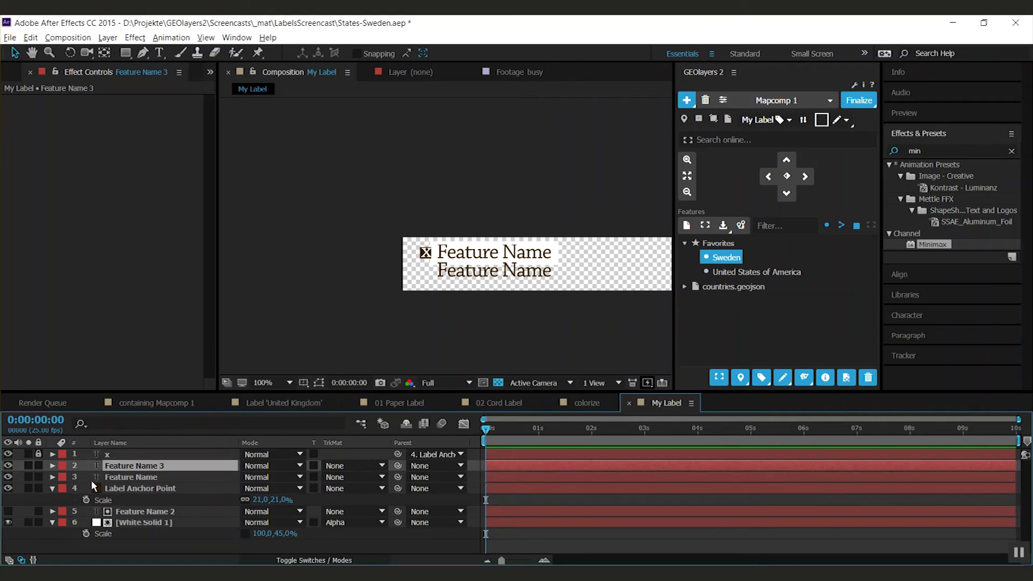
double_click(134, 468)
text(Pop)
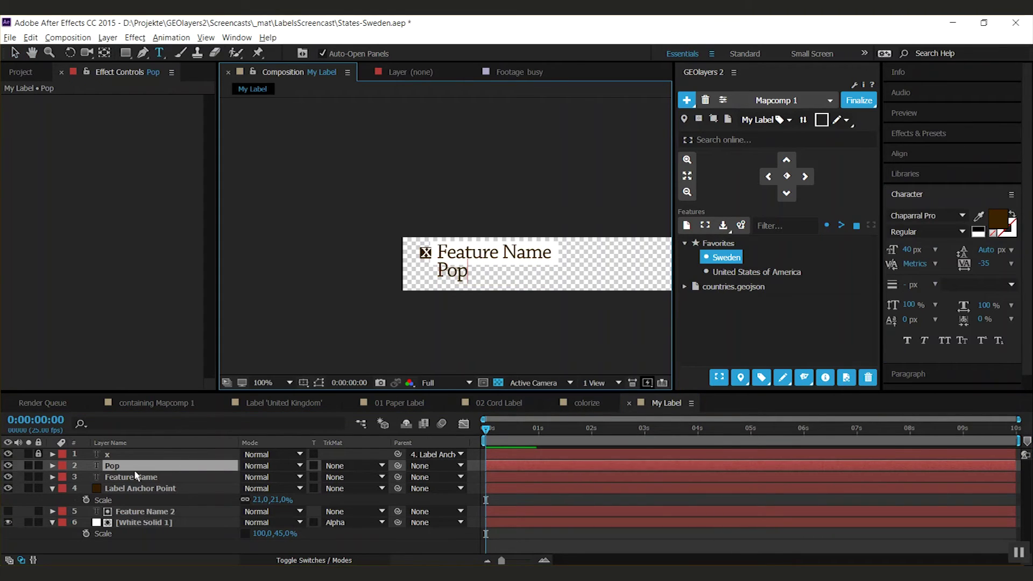
text(ulation)
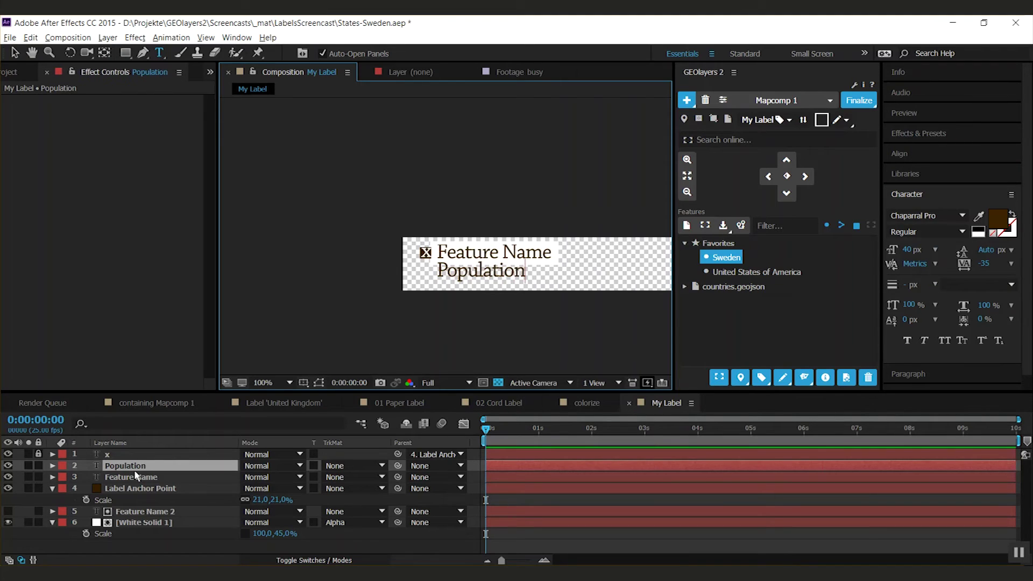
Step: Set the Population text's font size to 30 px and turn on all caps
click(911, 250)
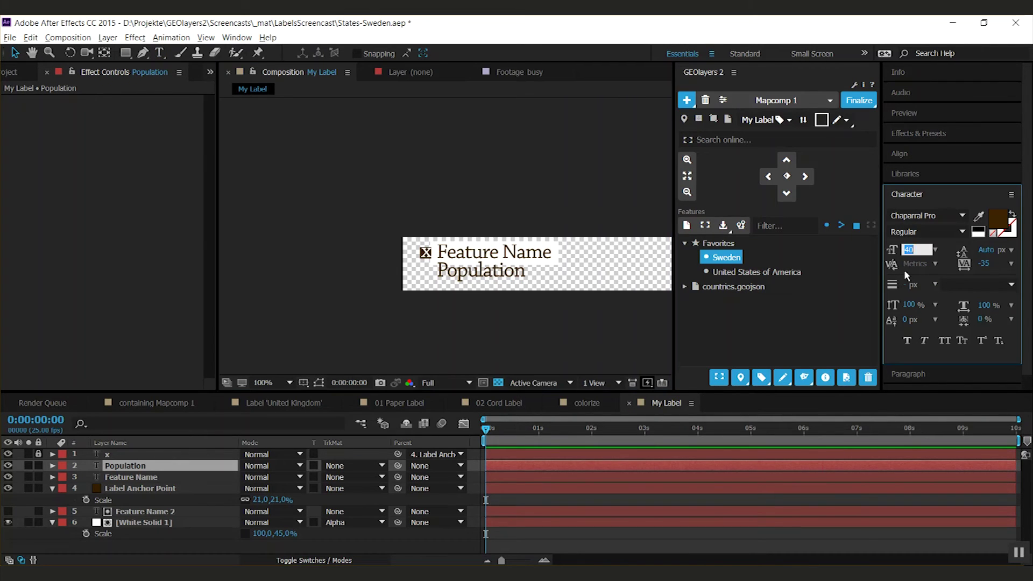
text(30)
key(Return)
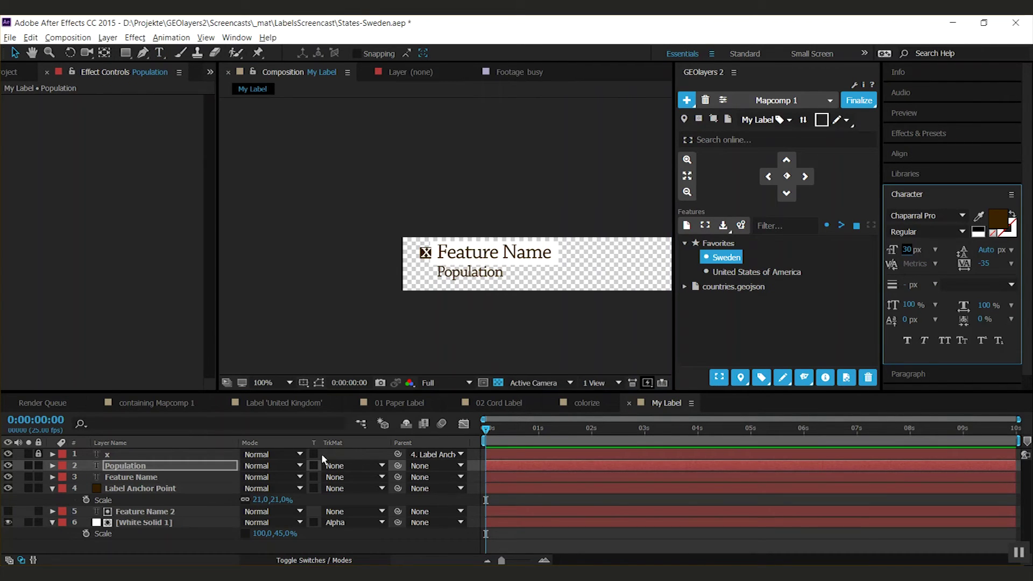
click(945, 340)
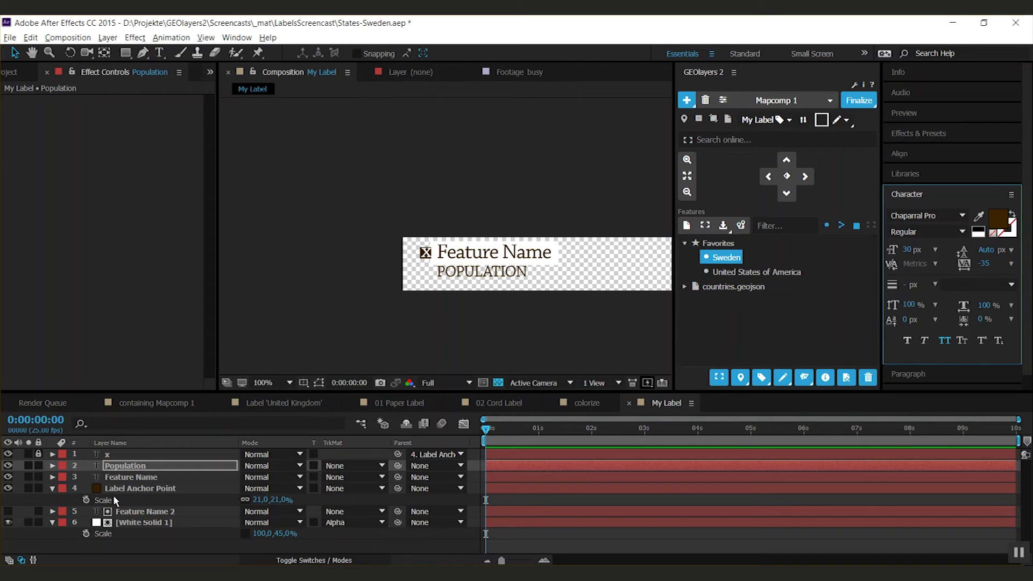
Step: Rename the Population layer as "Population: {population}" and check the population property in Sweden's feature properties
click(120, 467)
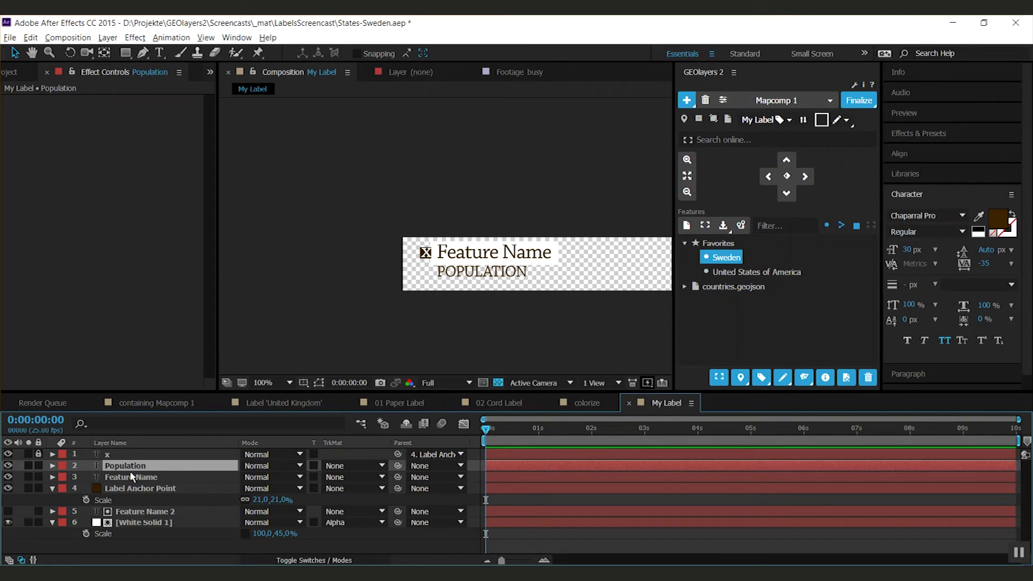
key(Return)
key(Right)
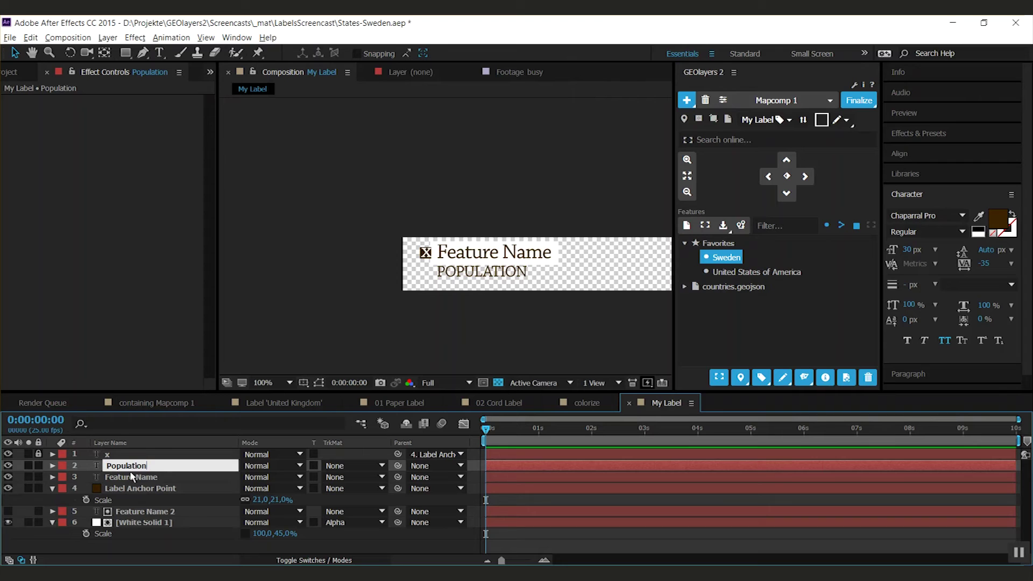
text(: )
text({pr)
key(BackSpace)
key(BackSpace)
key(BackSpace)
key(BackSpace)
click(186, 534)
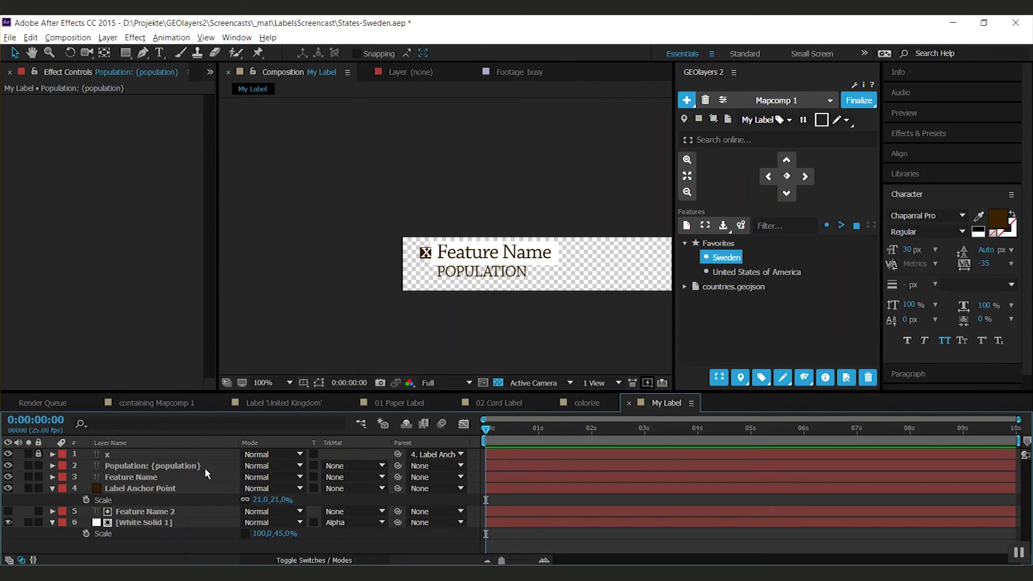
click(825, 377)
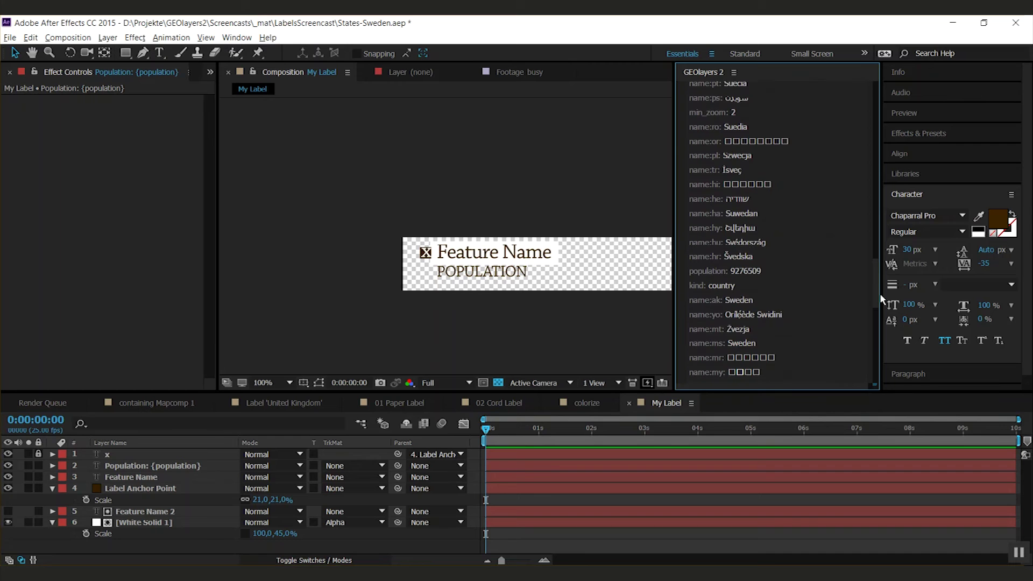
click(734, 271)
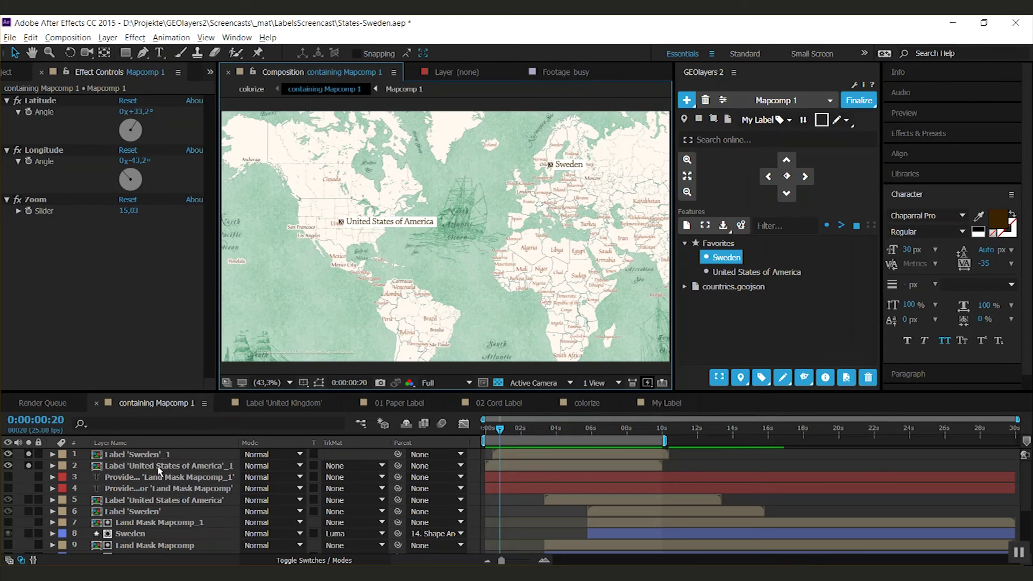
Step: Update the United States of America label in containing Mapcomp 1 with the revised My Label template and inspect it close up
click(159, 469)
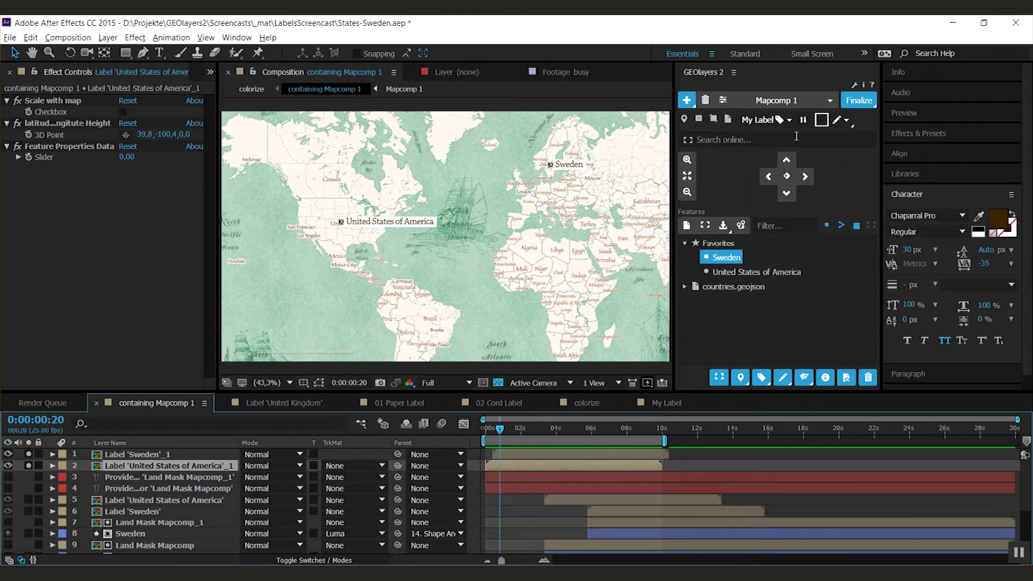
click(804, 122)
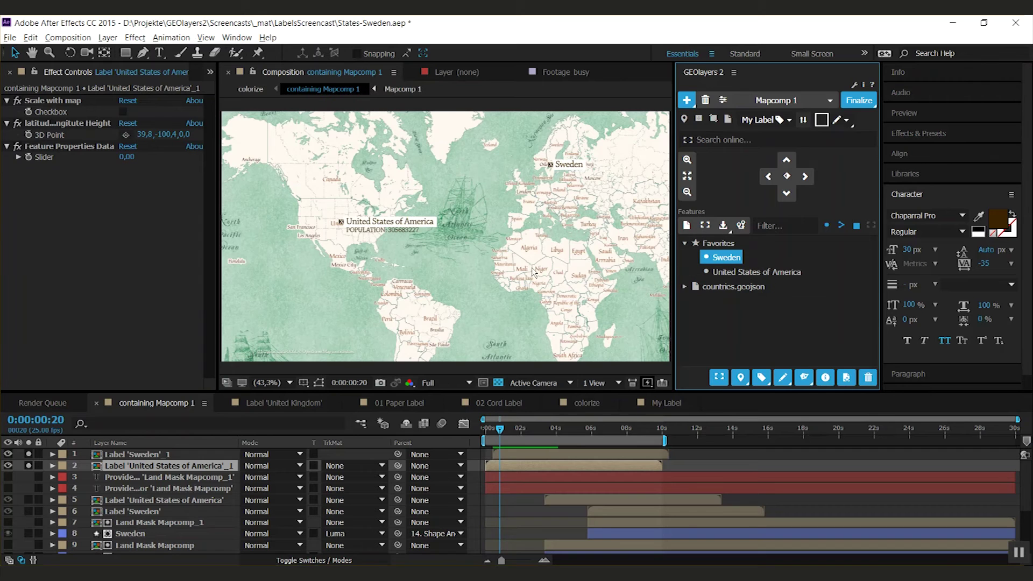
key(slash)
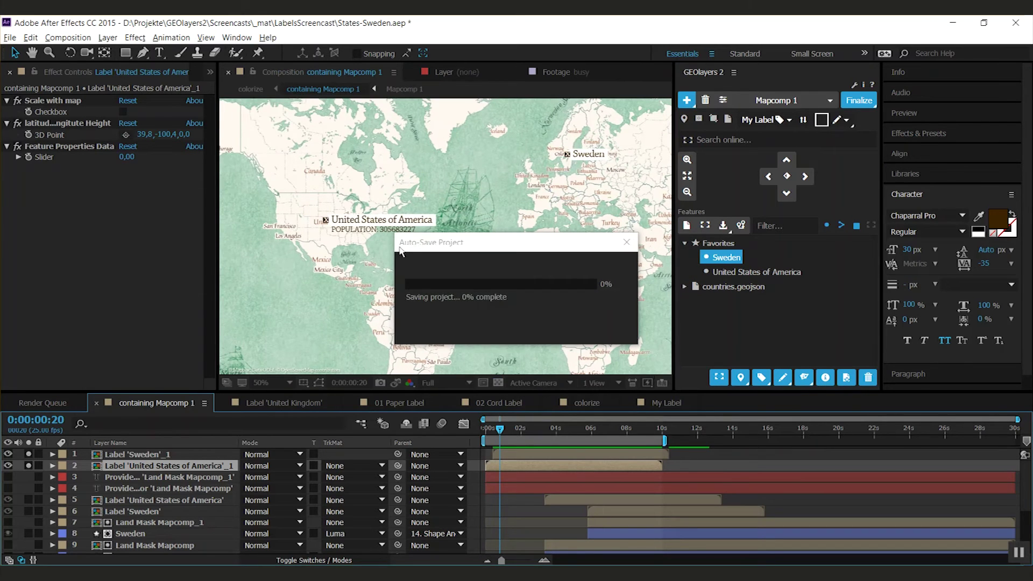
drag(331, 253, 531, 250)
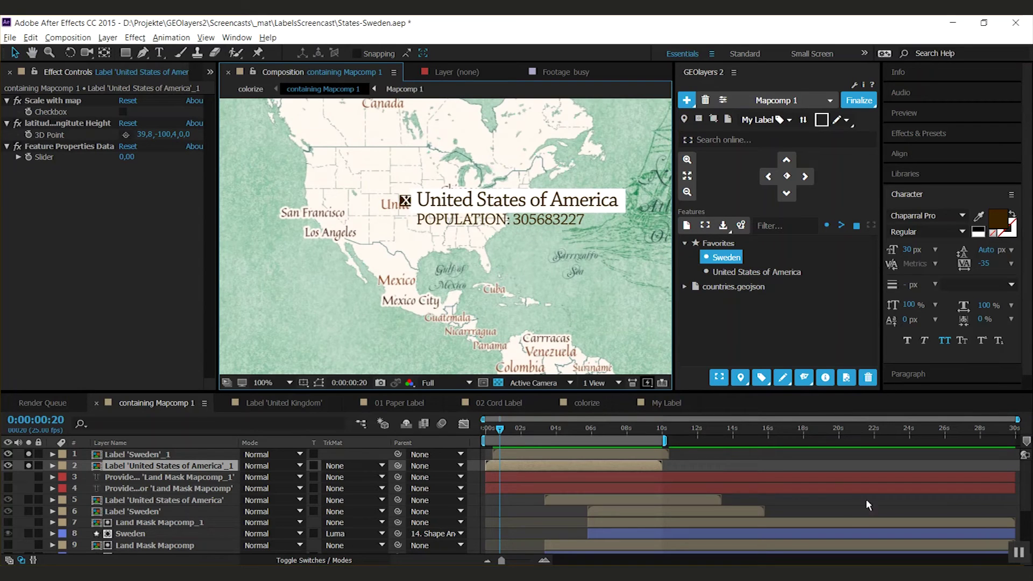
click(1014, 558)
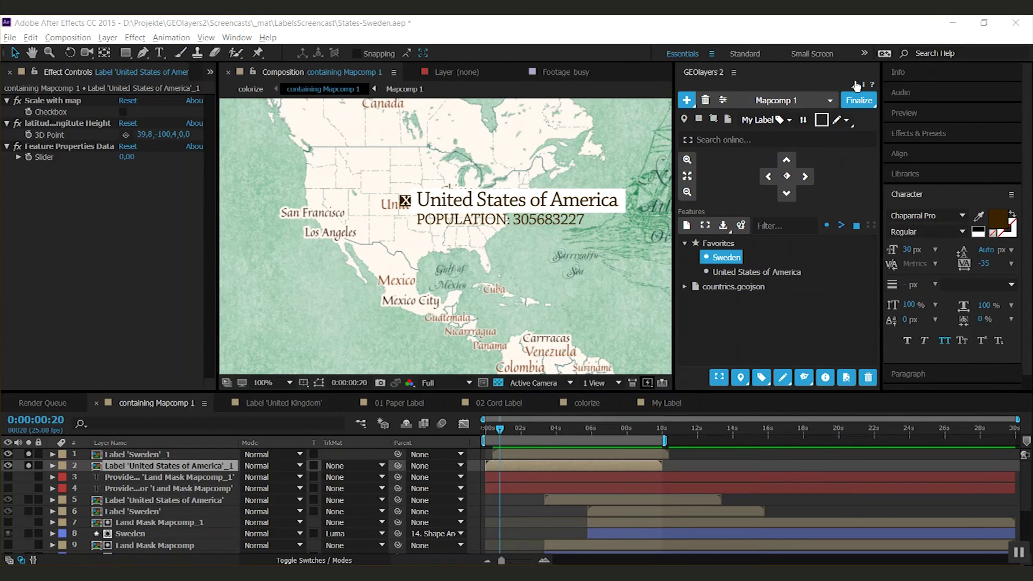
Step: Open the GEOlayers 2 label settings and place the window clear of the timeline
click(849, 123)
click(854, 85)
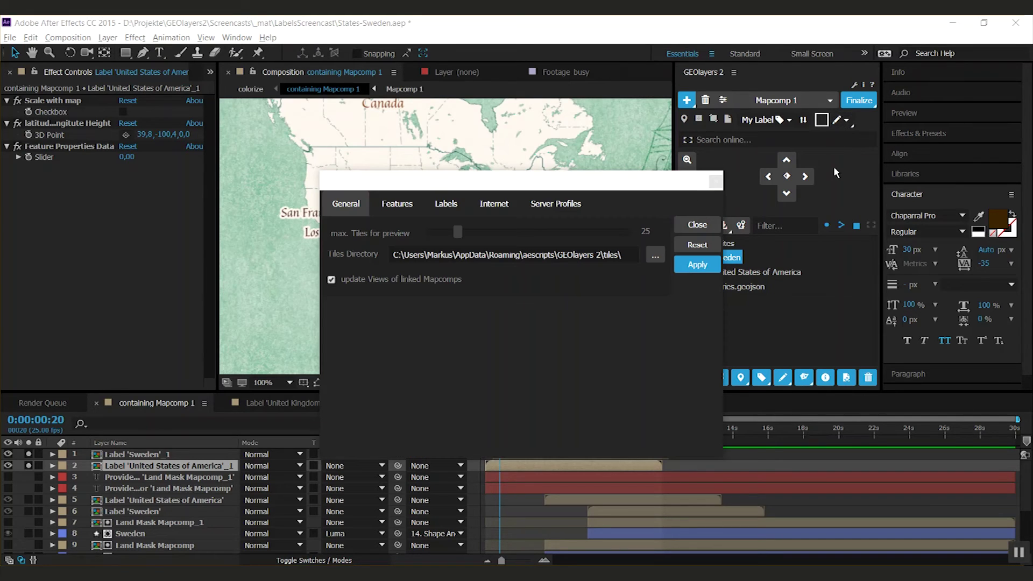
click(444, 207)
drag(523, 183, 640, 83)
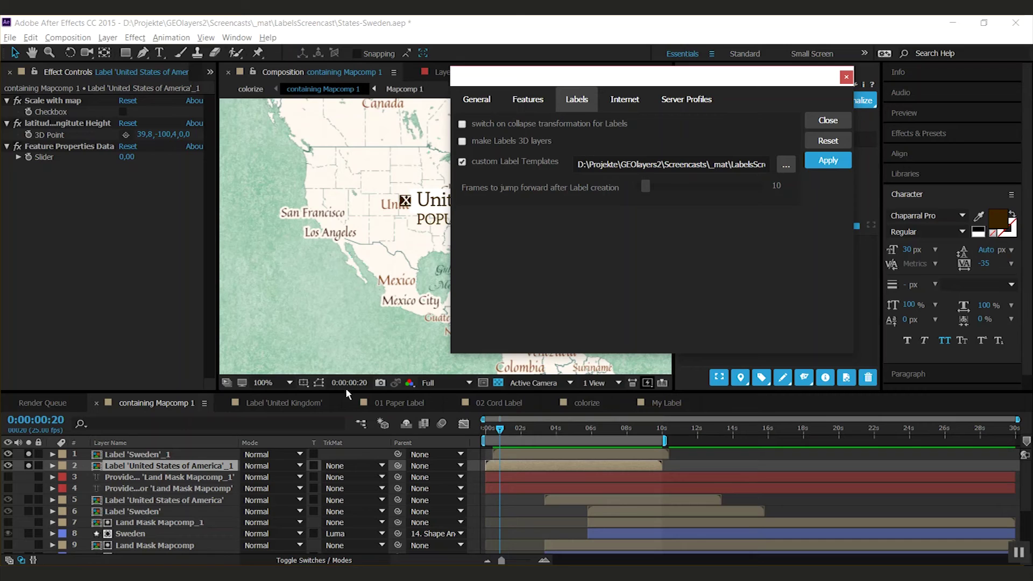
Step: Try collapse transformations on the Label 'United States of America'_1 layer and switch it off again
key(F4)
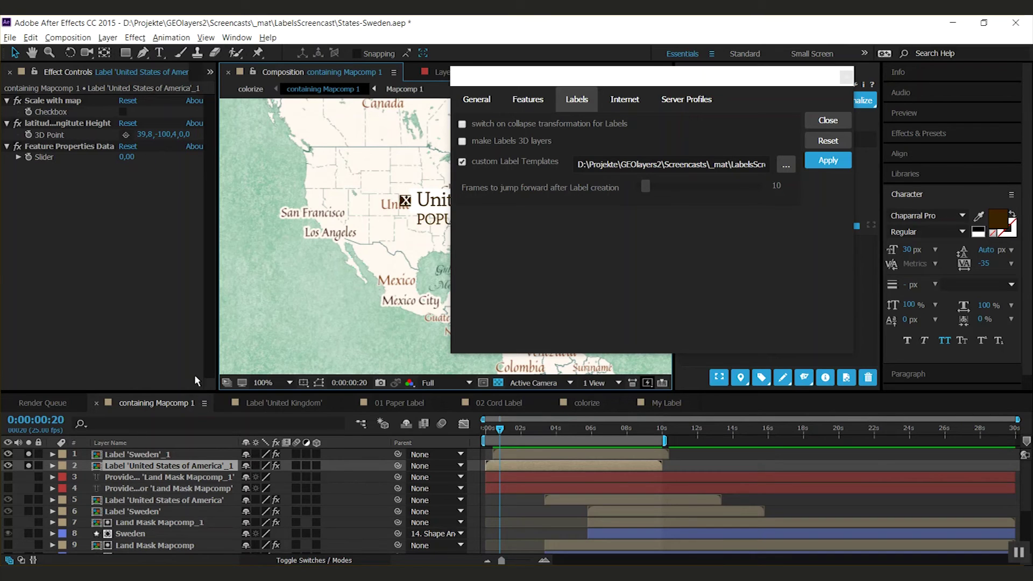
click(256, 466)
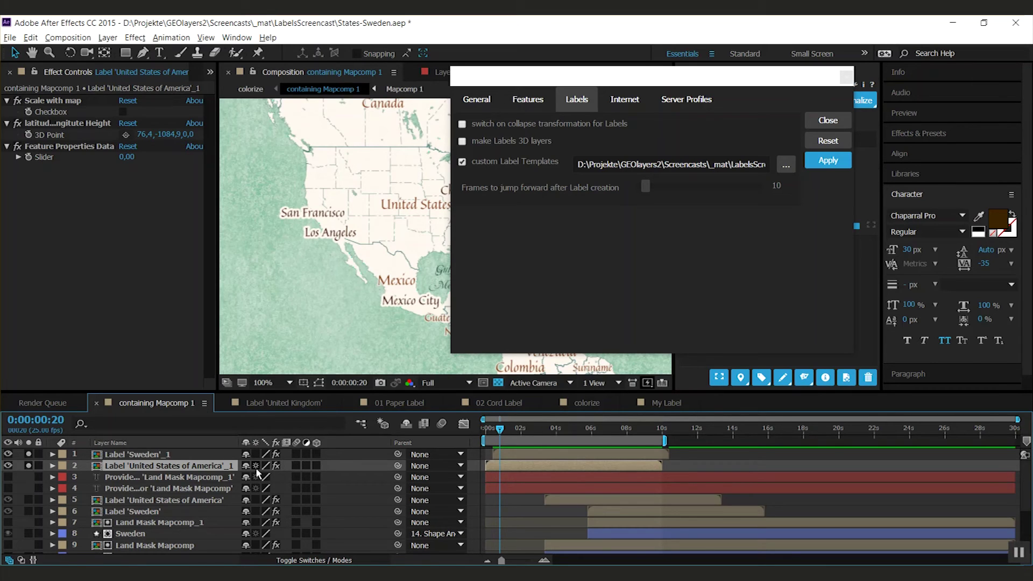
click(257, 469)
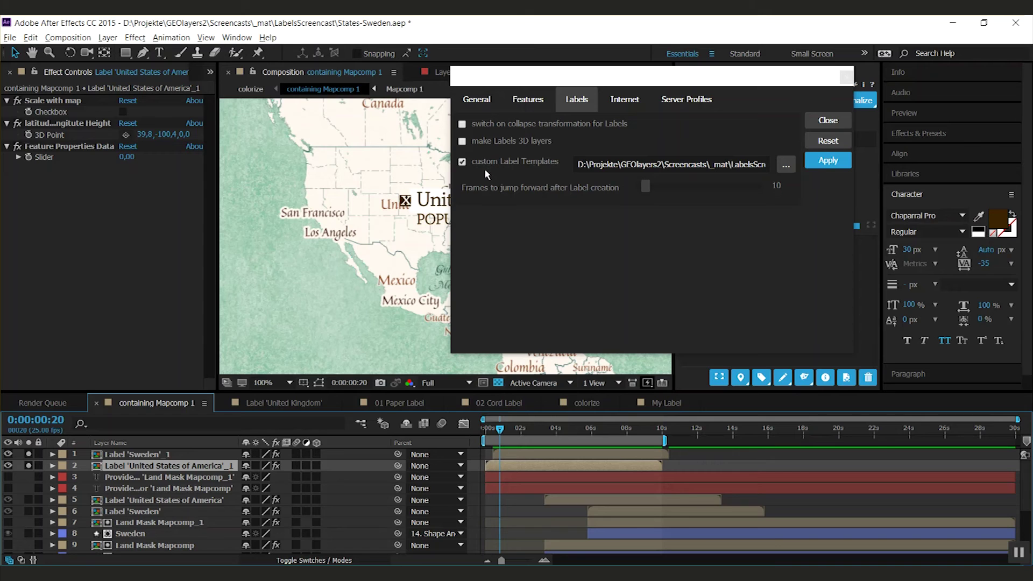
Step: View the project chooser for custom label templates, and apply the label settings with 10 frames to jump forward after label creation
click(787, 167)
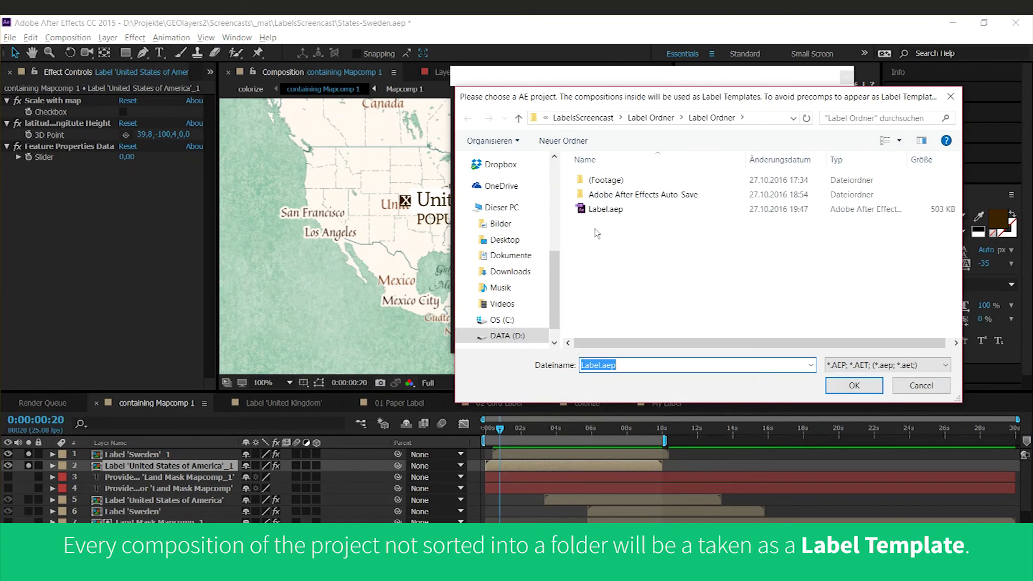
click(921, 386)
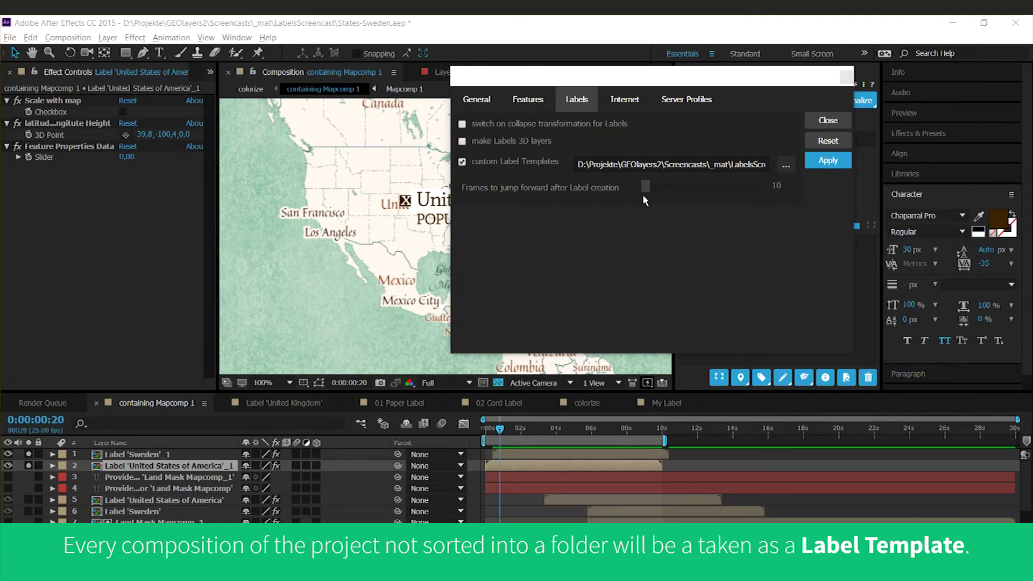
drag(645, 188, 704, 192)
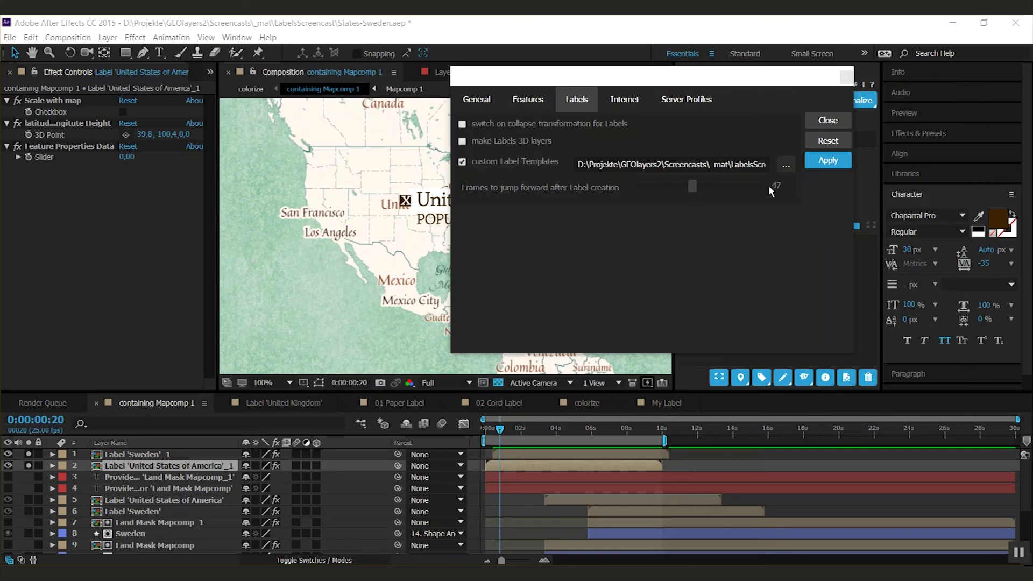
click(774, 189)
text(10)
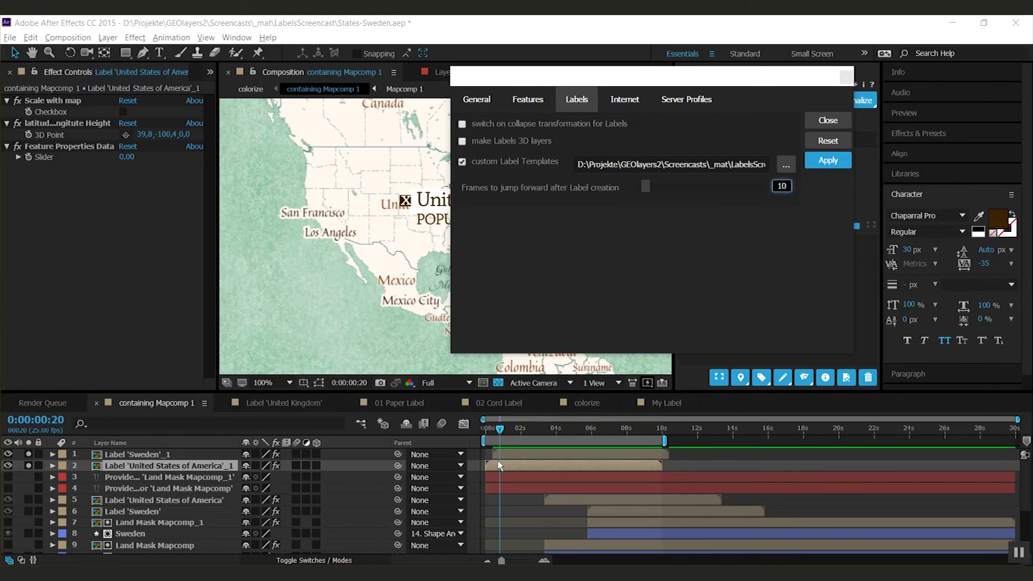
click(828, 160)
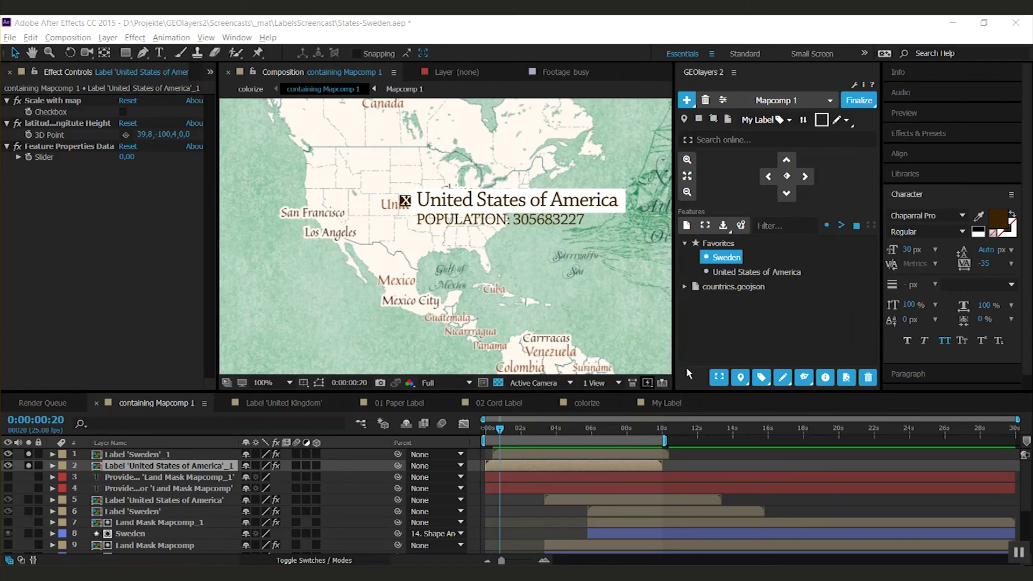
Step: Shift the Population, Feature Name, Feature Name 2 and White Solid 1 layers right in My Label, away from the anchor square
click(640, 399)
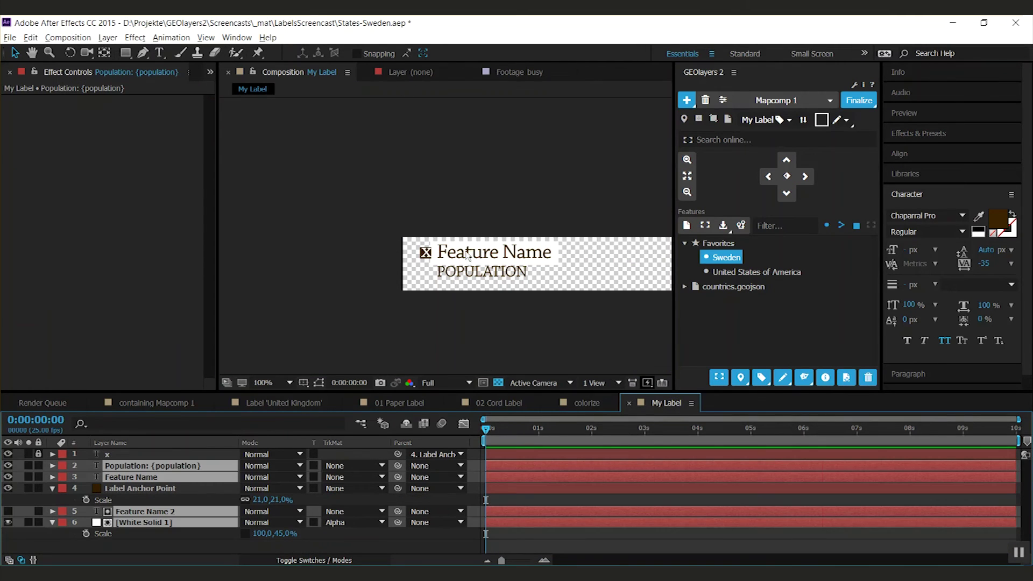
drag(464, 253, 490, 253)
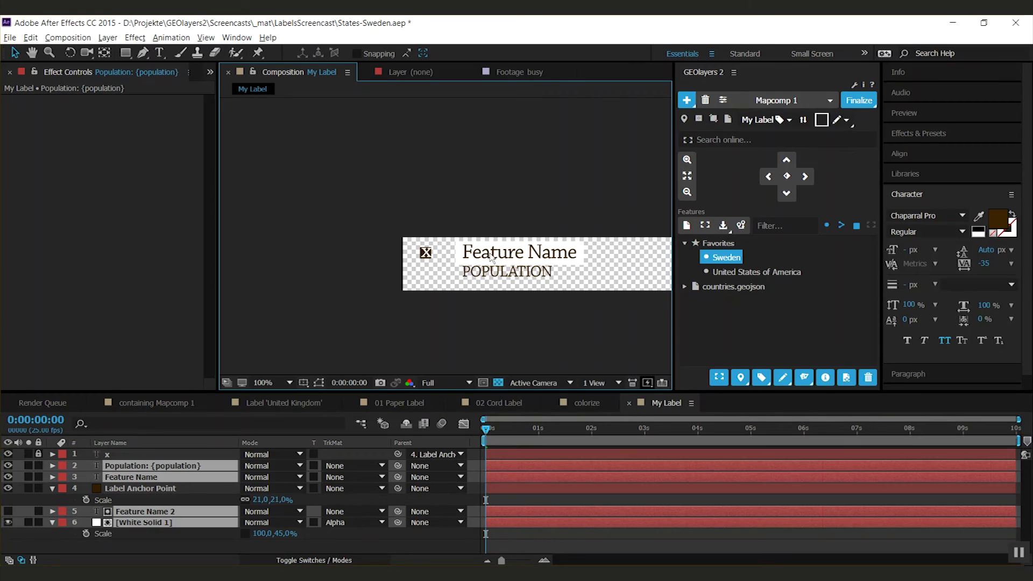
Step: Add a white 1000 × 100 px solid to My Label and apply the Beam effect to it
click(208, 547)
key(ctrl+y)
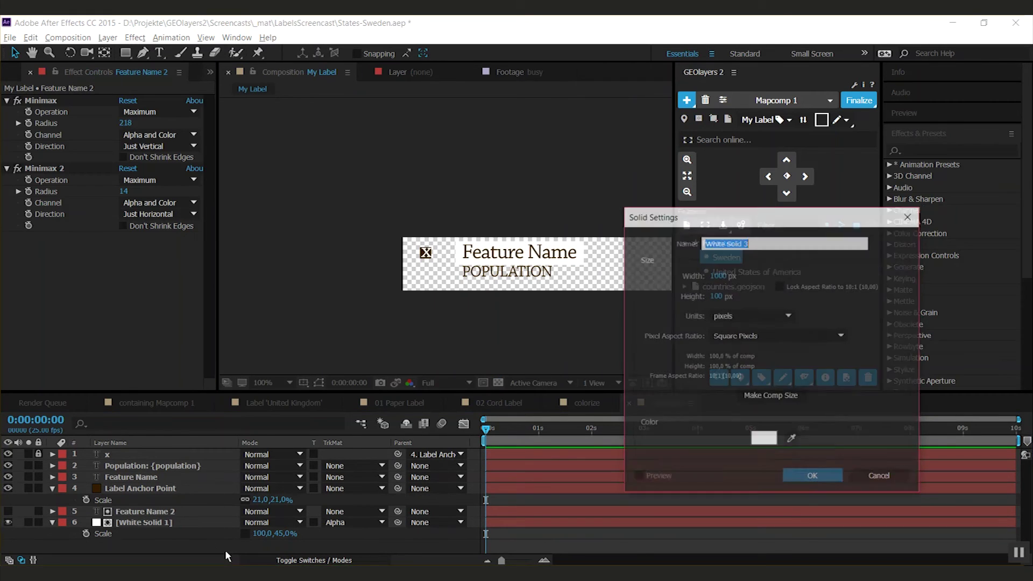
click(813, 476)
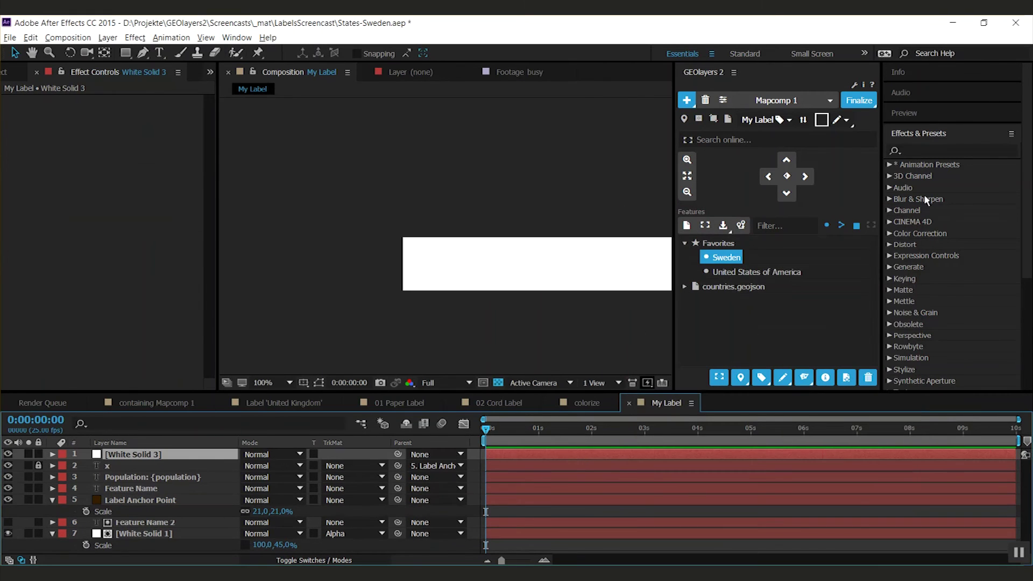
click(932, 150)
text(beam)
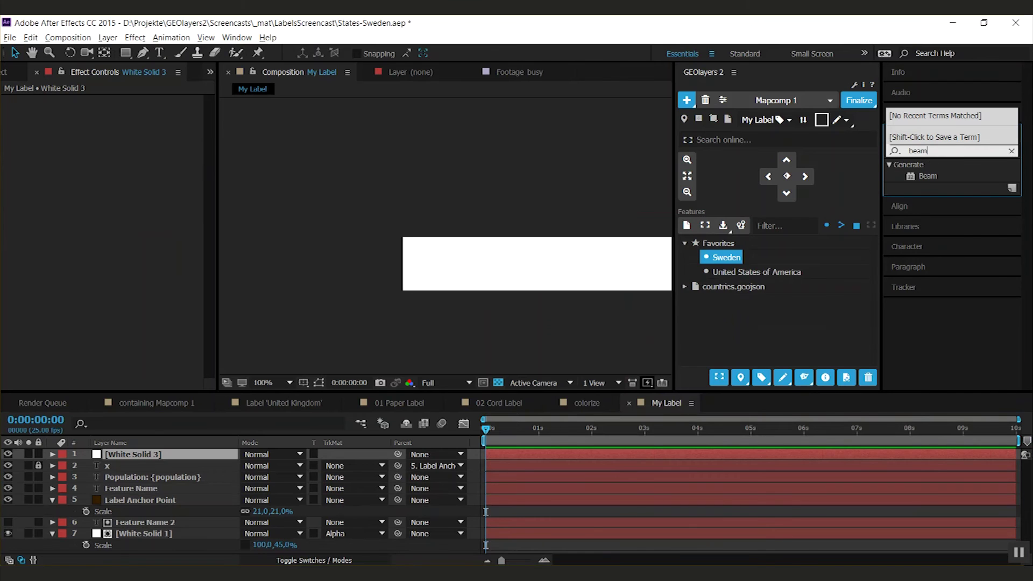
double_click(921, 177)
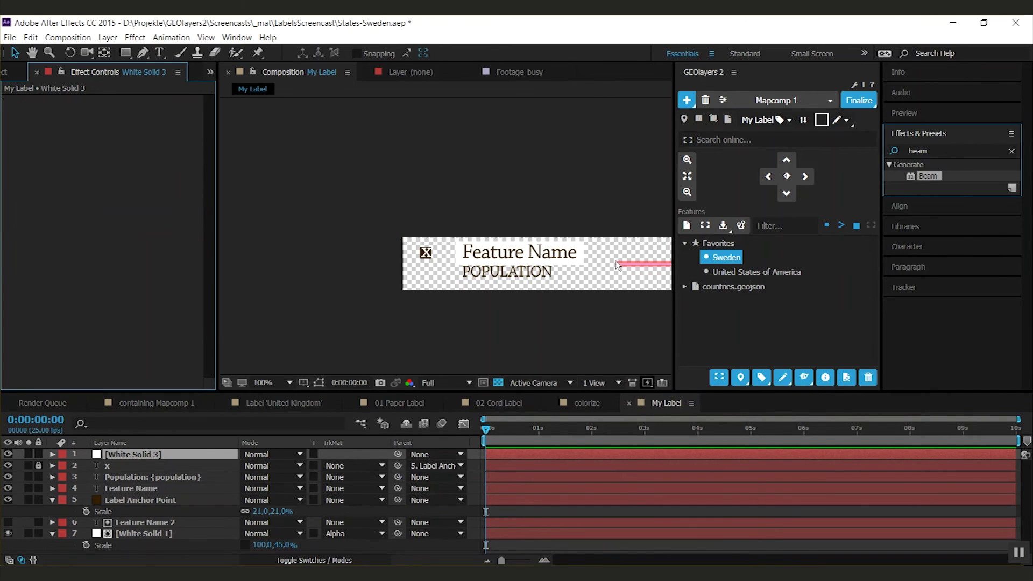
Step: Sample the anchor square's dark brown for the Beam's inside and outside colors, and set its softness to 0%
click(426, 251)
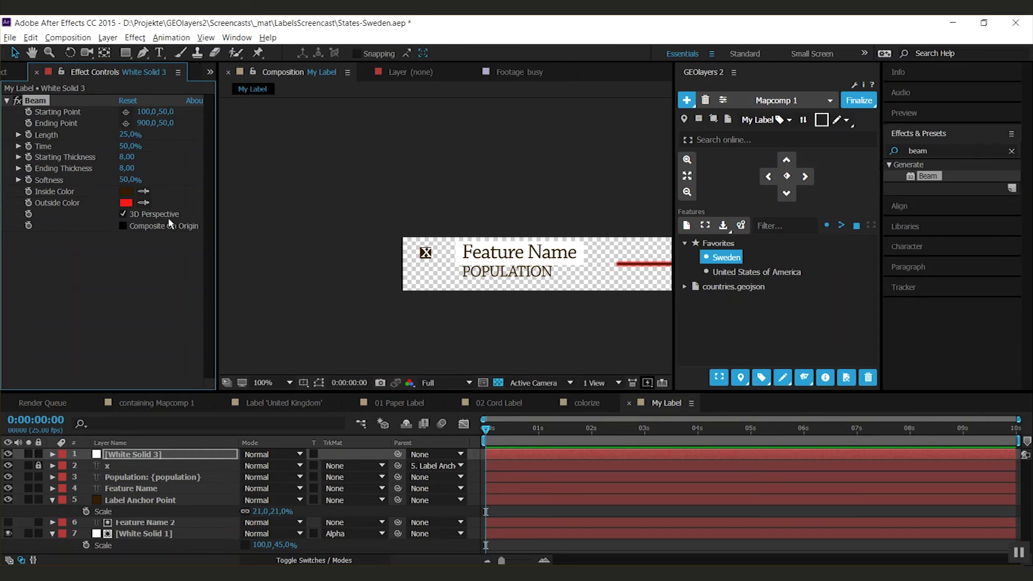
click(143, 203)
click(426, 251)
drag(130, 180, 5, 210)
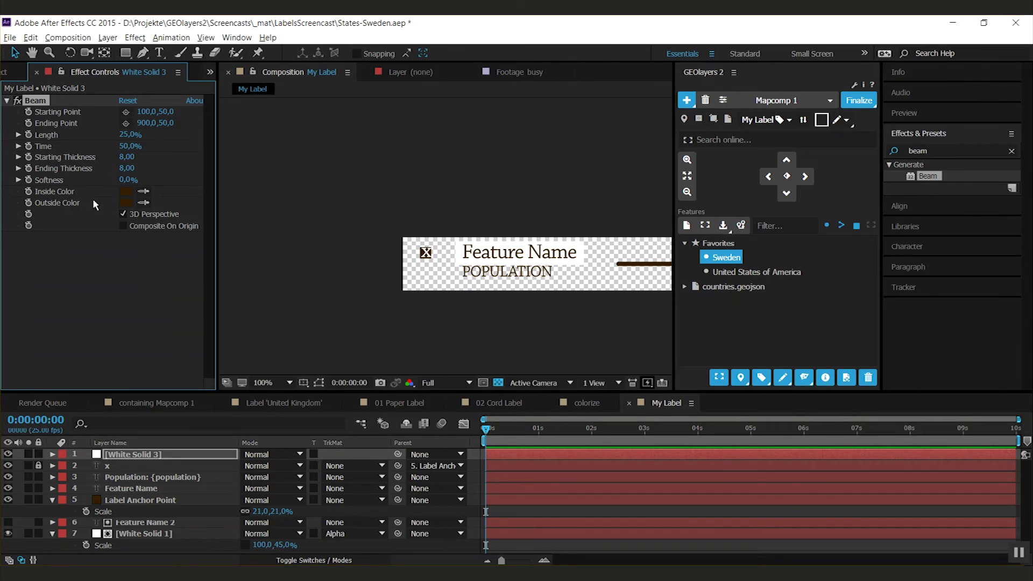
Step: Link the Beam's starting point with an expression to the position of the Label Anchor Point layer
alt+click(28, 112)
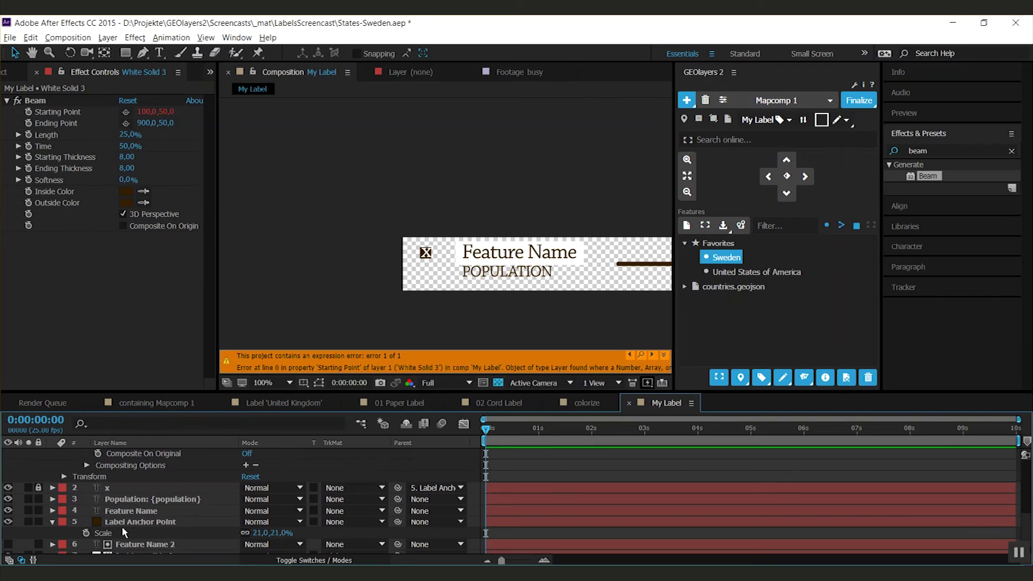
click(123, 525)
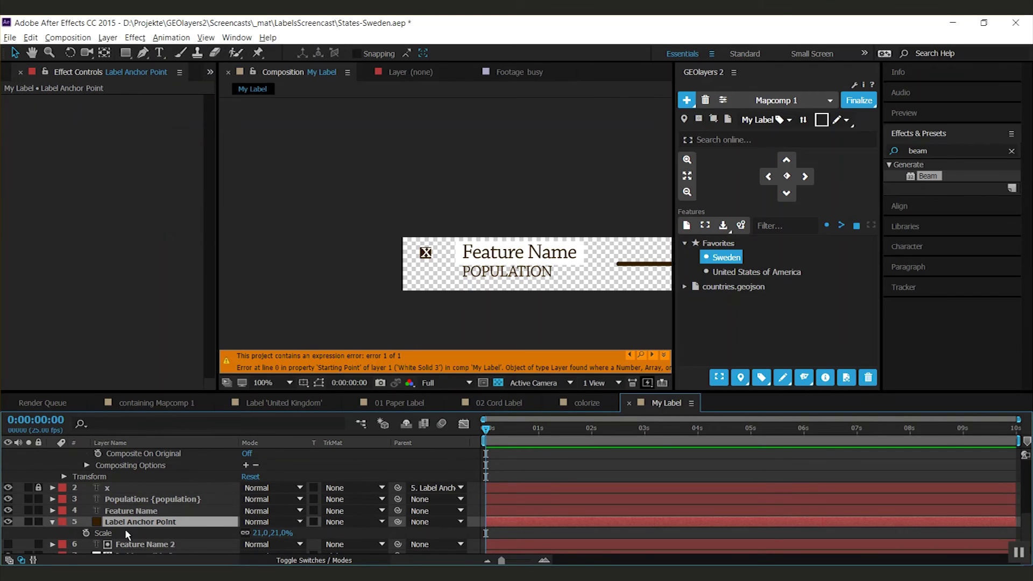
key(p)
scroll(600, 511, up, 5)
click(618, 499)
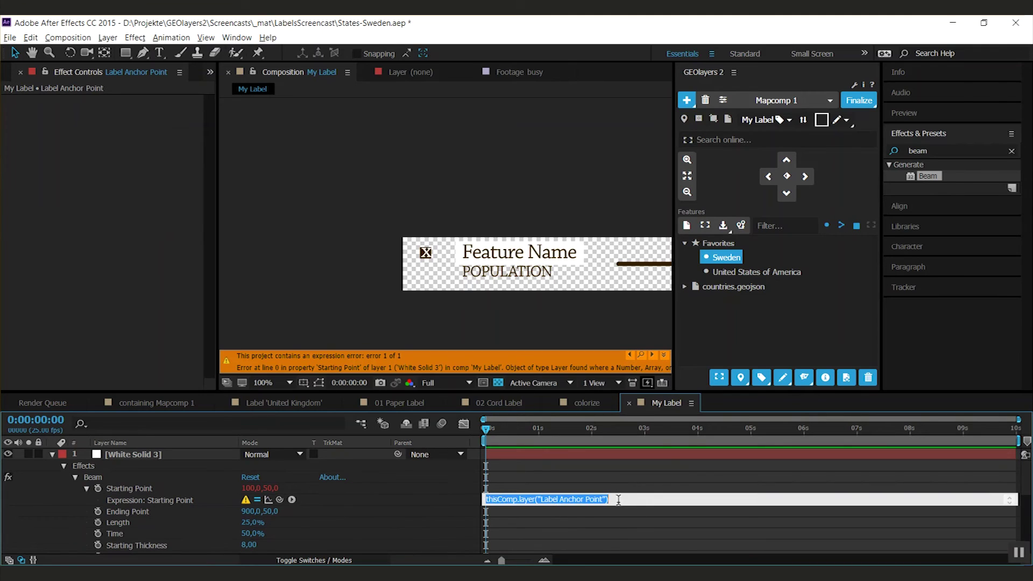
drag(280, 499, 200, 525)
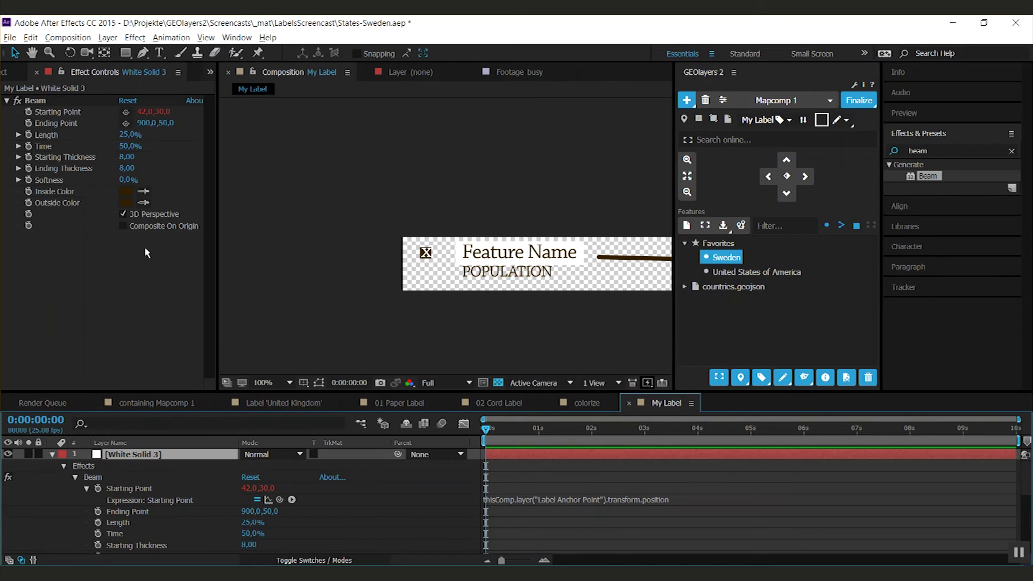
Step: Set the Beam's length to 100%, ending point to 120,30 and ending thickness to 24.10, and move White Solid 3 beneath all other layers
drag(127, 135, 257, 128)
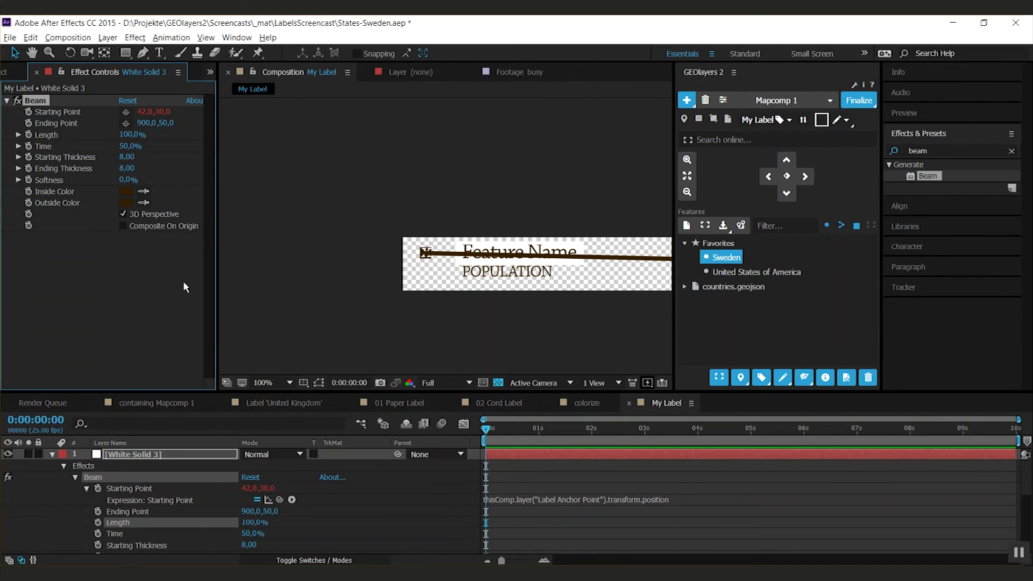
drag(143, 122, 78, 125)
click(144, 111)
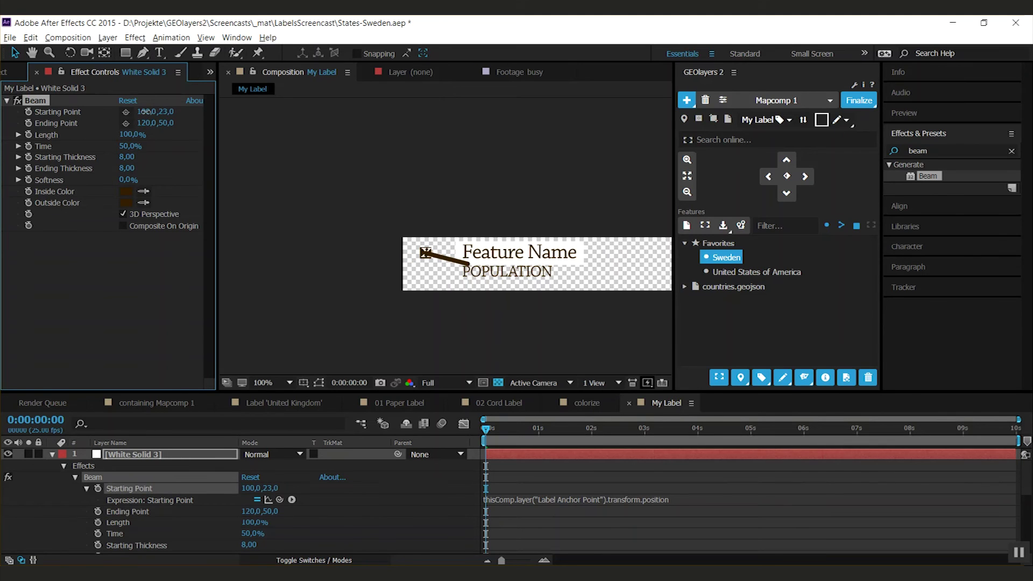
drag(117, 455, 117, 550)
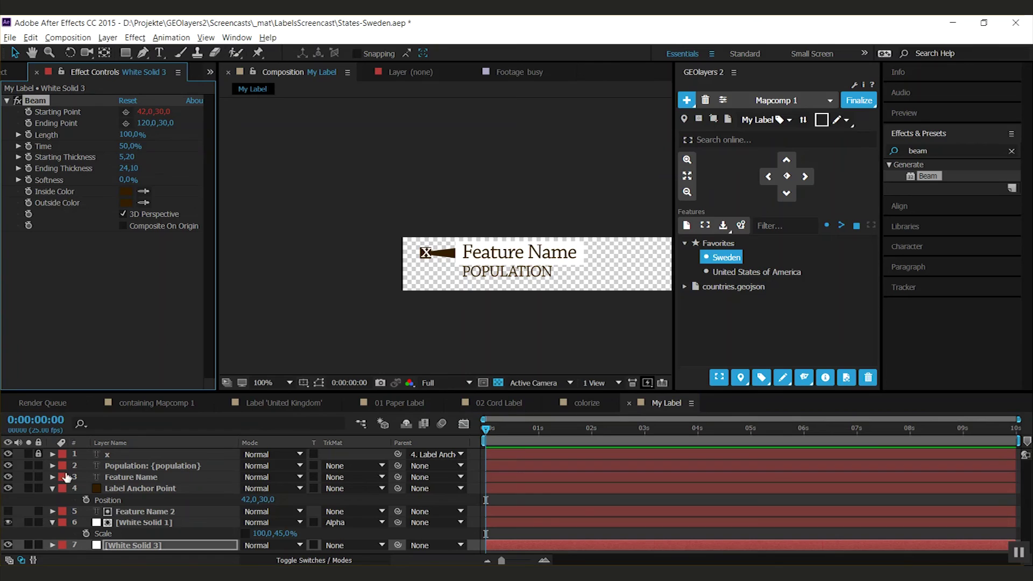
Step: Unlock and delete the x layer, set the Beam's starting thickness to 0, and hide the Label Anchor Point layer
click(39, 455)
click(98, 456)
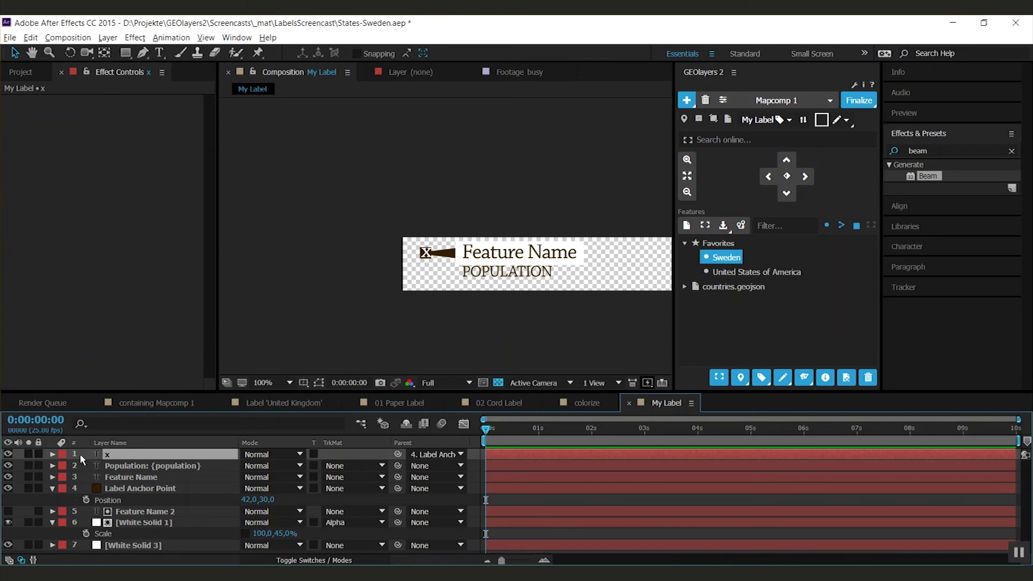
key(Delete)
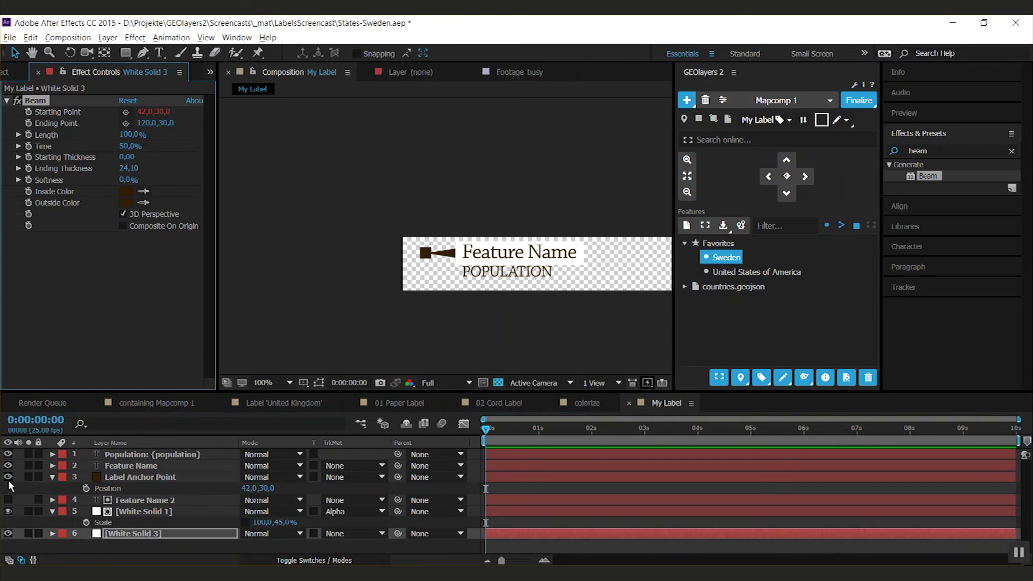
click(8, 476)
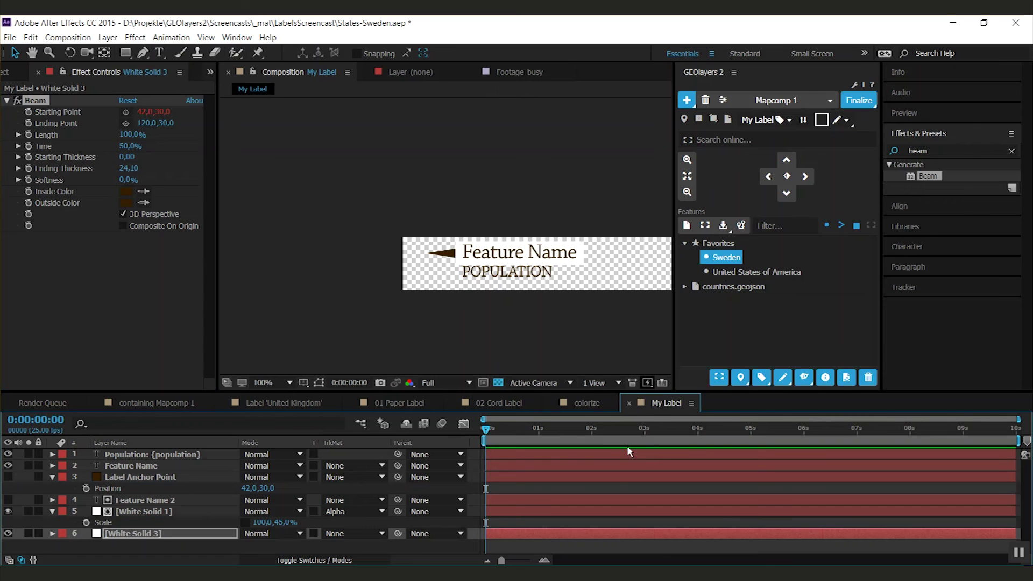
Step: Delete the Label 'Sweden'_1 and Label 'United States of America'_1 layers from the containing Mapcomp 1 composition
click(775, 104)
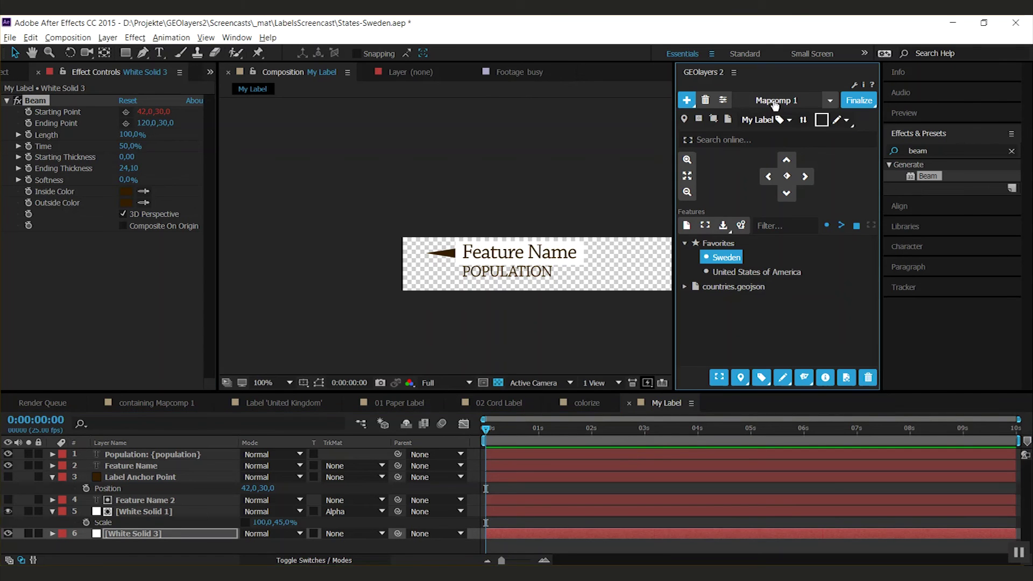
scroll(370, 343, down, 1)
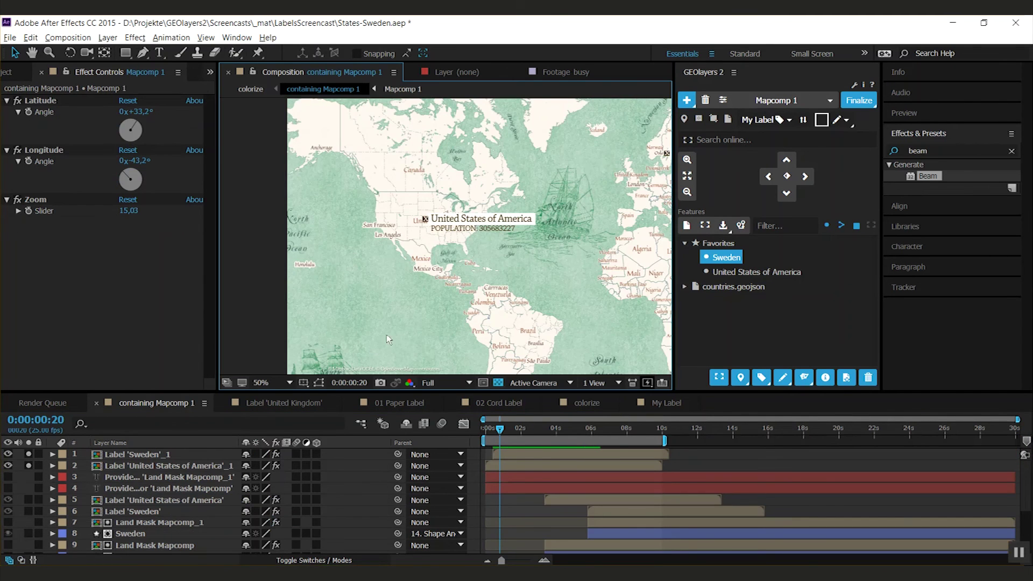
click(151, 454)
shift+click(149, 466)
key(Delete)
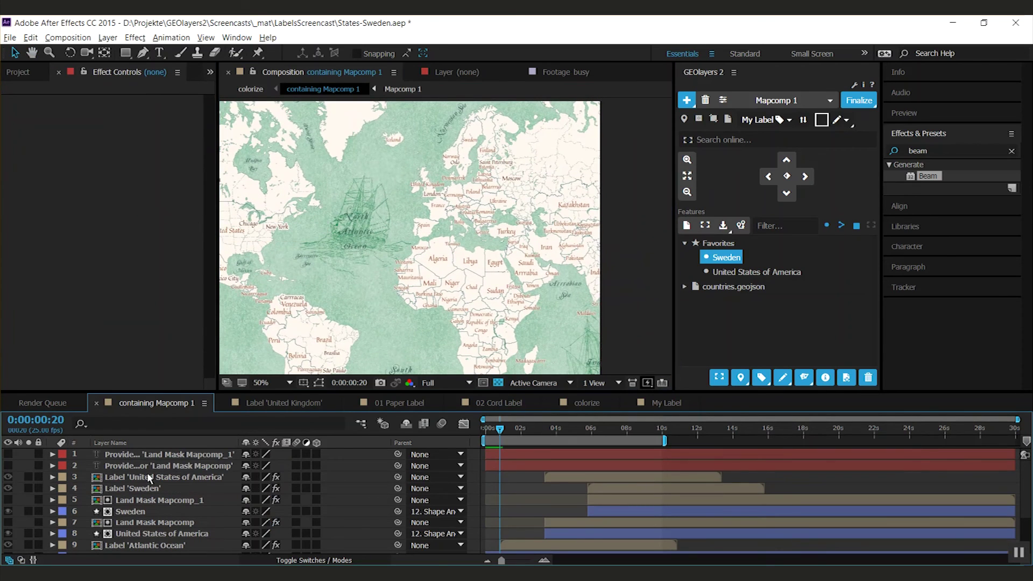
Step: Create a new label for the Sweden feature using the My Label template
click(723, 273)
click(724, 258)
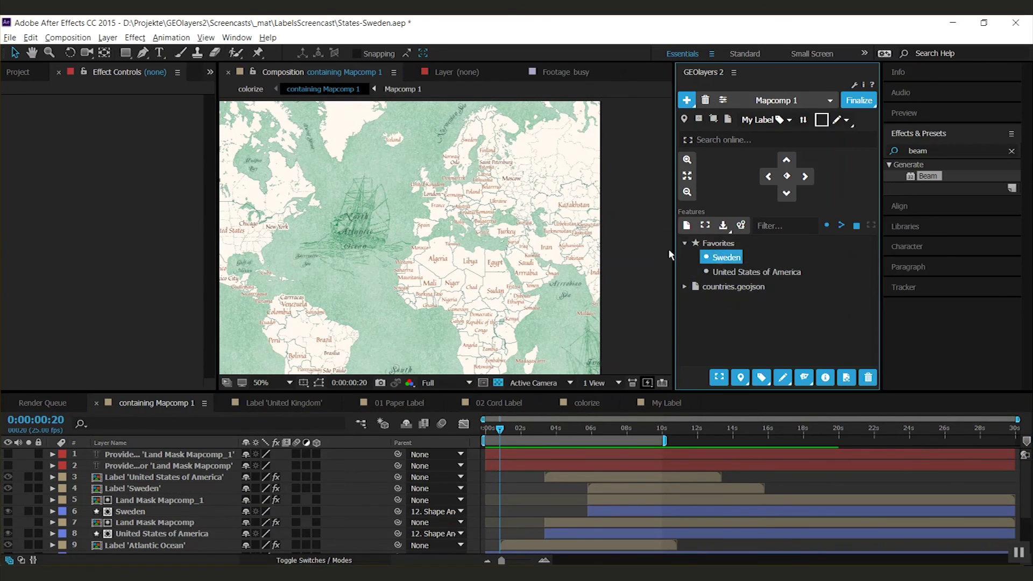
click(788, 122)
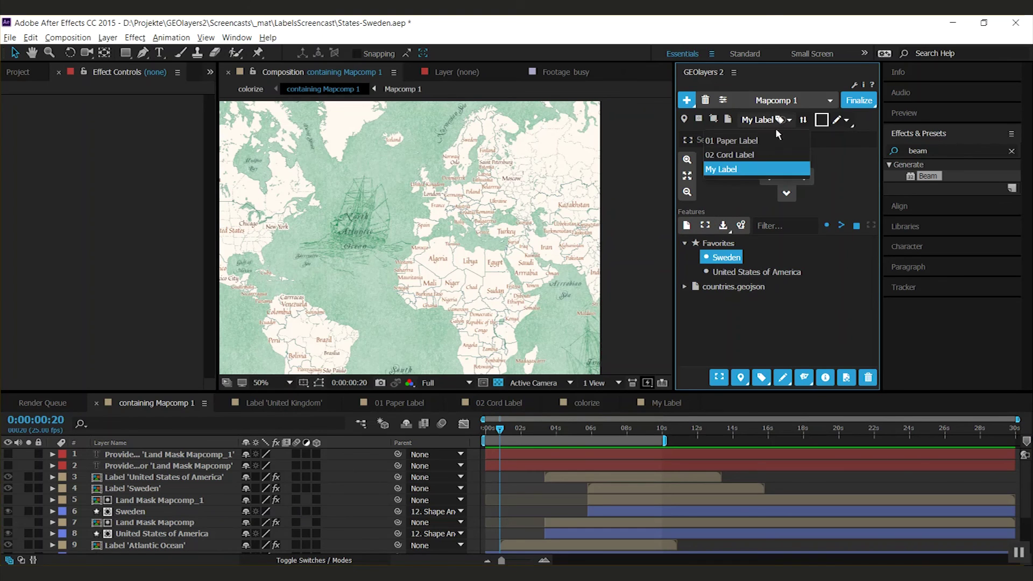
click(736, 170)
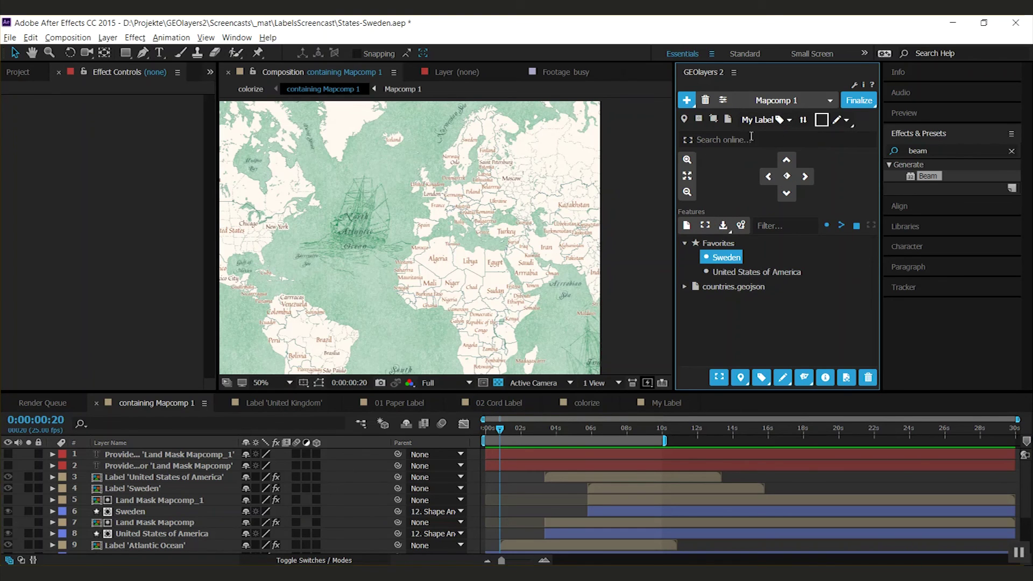
click(762, 377)
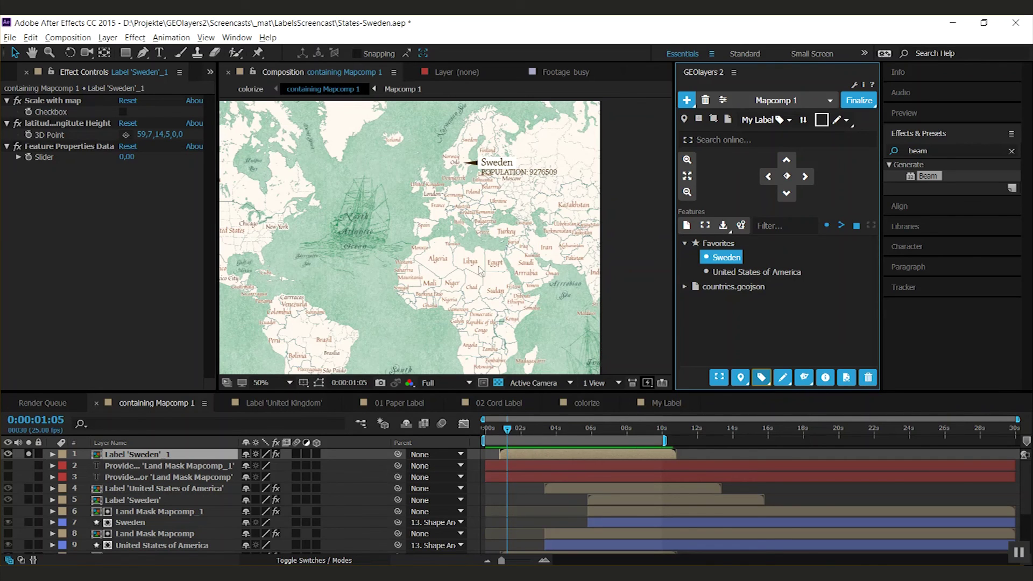
Step: Set the anchor point of the Label 'Sweden'_1 layer to -14,82 so the label sits up and away from its map location
key(a)
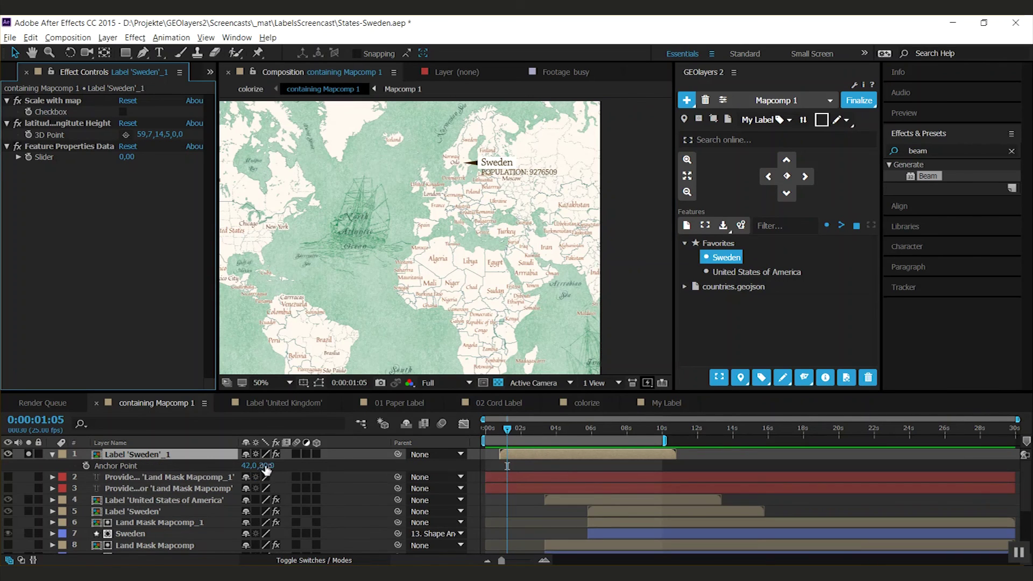
drag(267, 465, 231, 465)
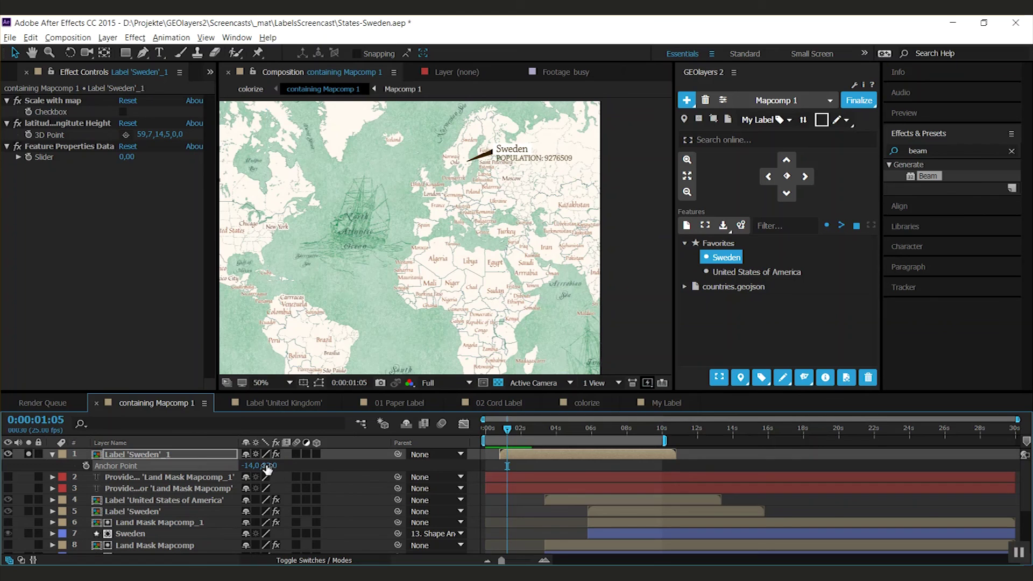
scroll(533, 129, up, 2)
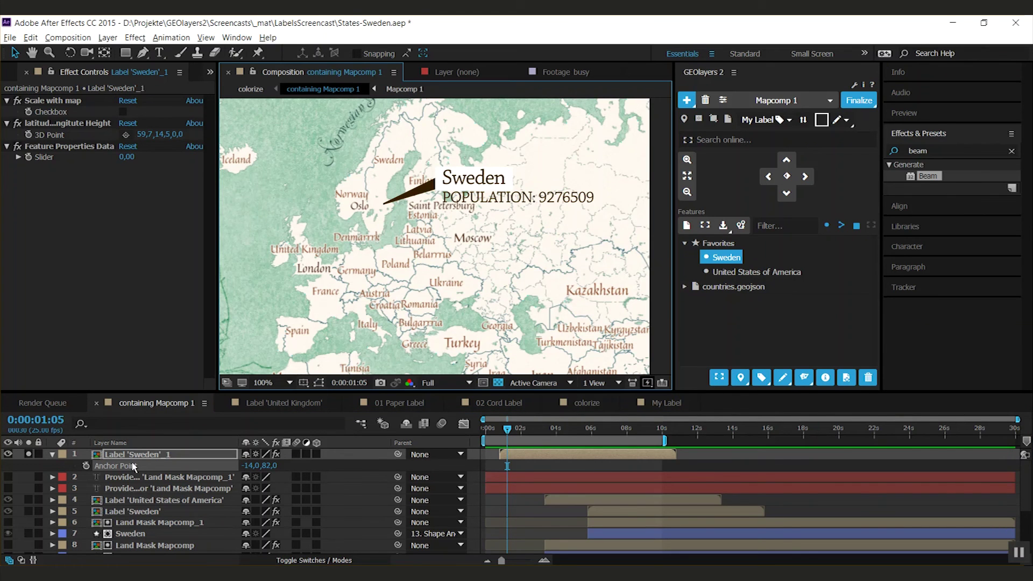
Step: Examine the Label Anchor Point layer's position expression inside the Label 'Sweden'_1 composition, and return to containing Mapcomp 1
click(75, 473)
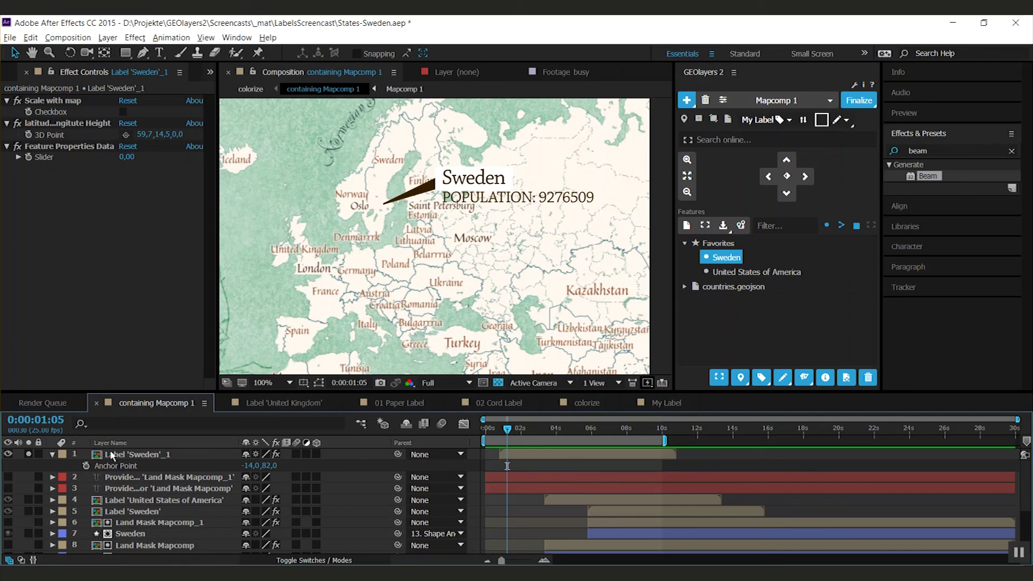
double_click(134, 458)
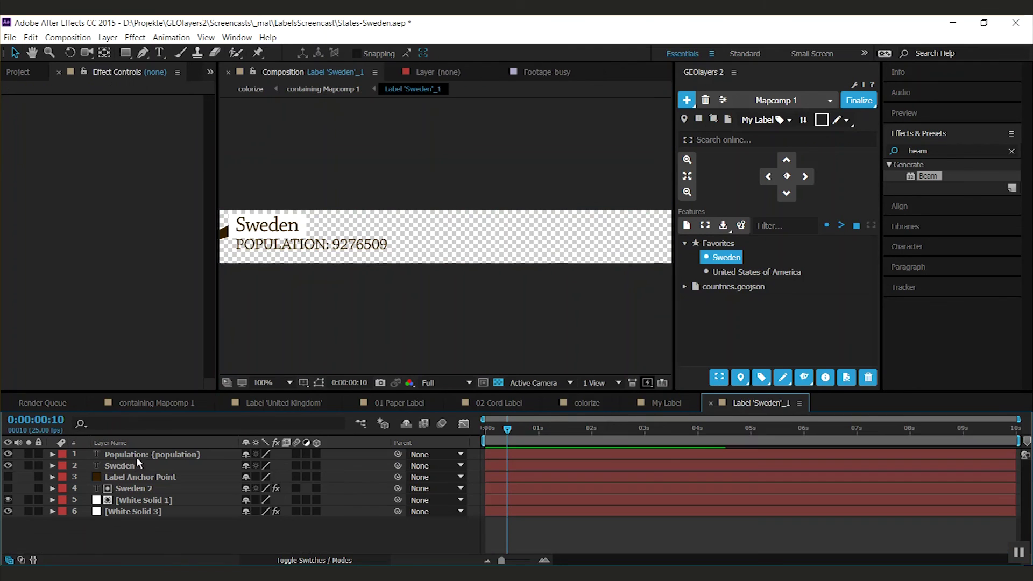
click(128, 477)
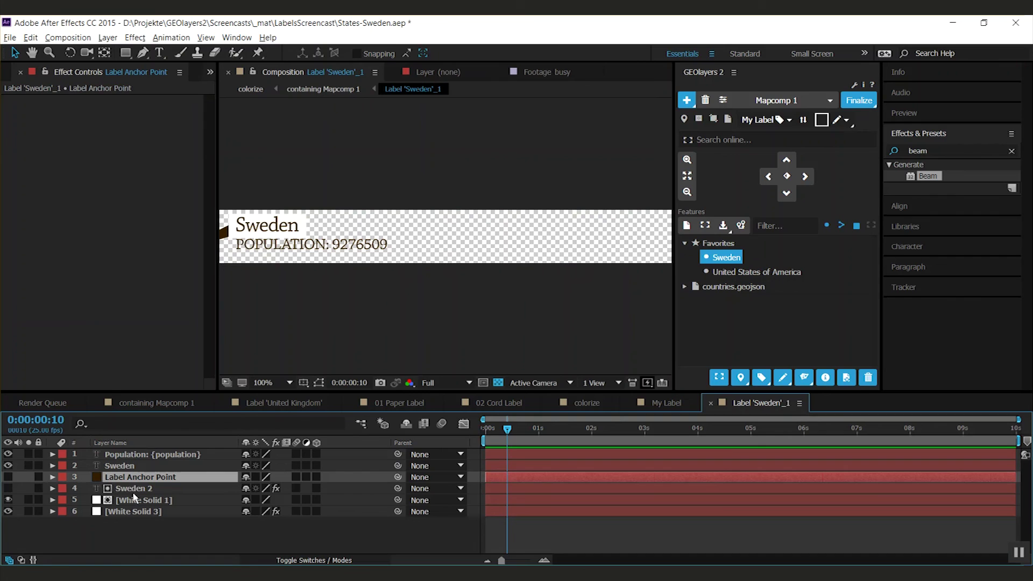
key(u)
key(u)
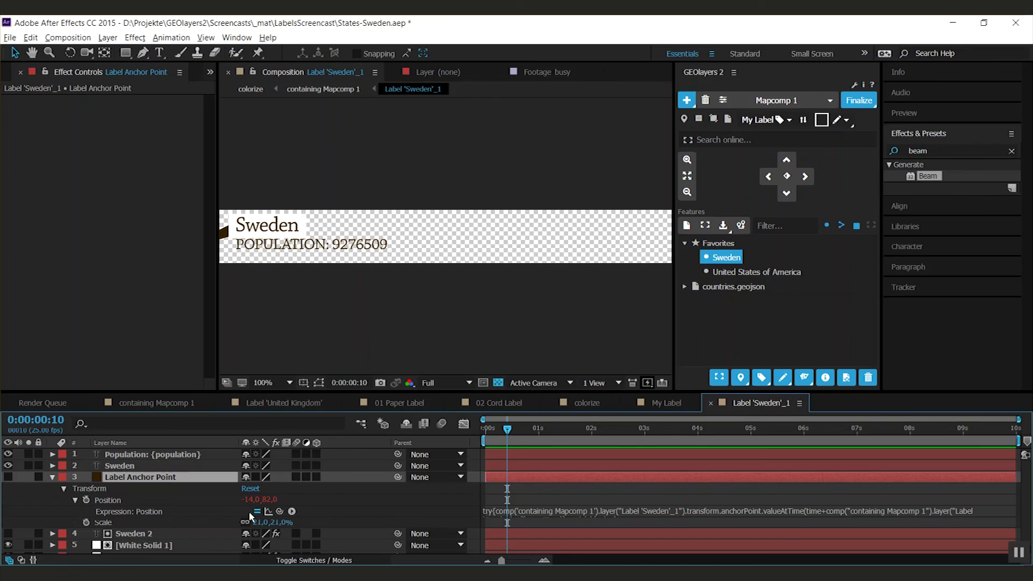
click(166, 404)
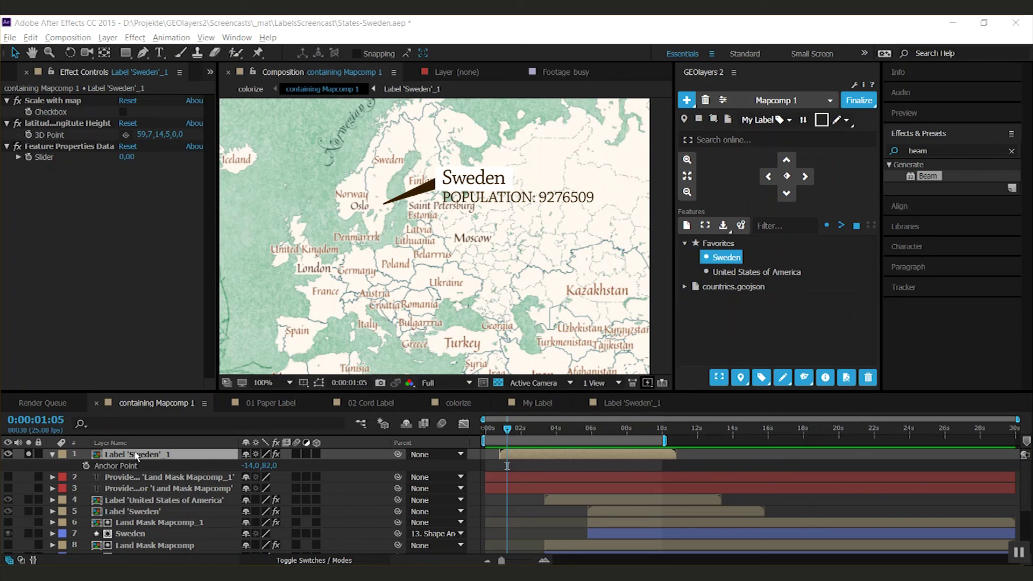
Step: View the contents of the Labels folder among the project's GEOlayers 2 items
click(8, 73)
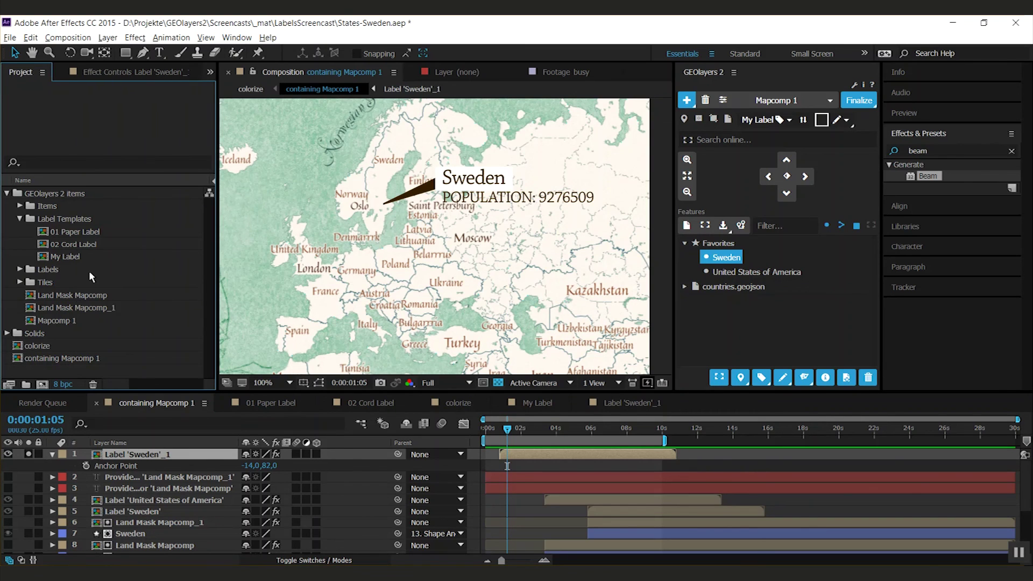
click(20, 269)
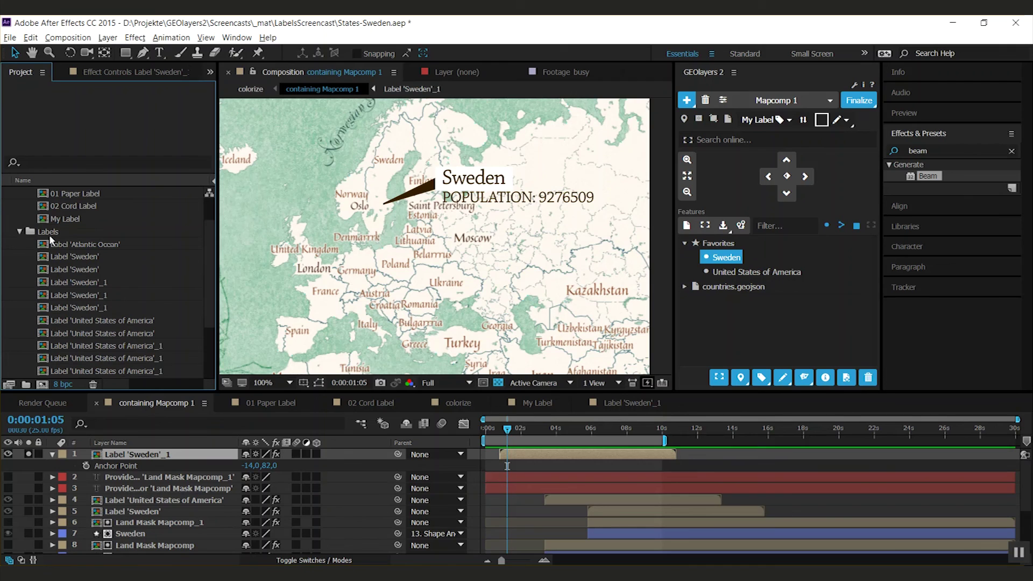
scroll(210, 247, up, 3)
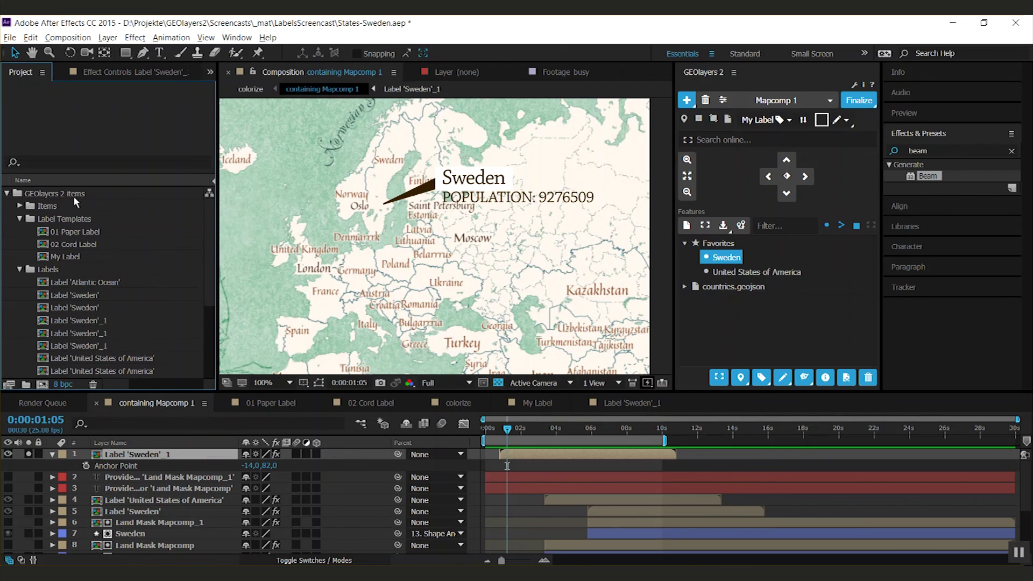